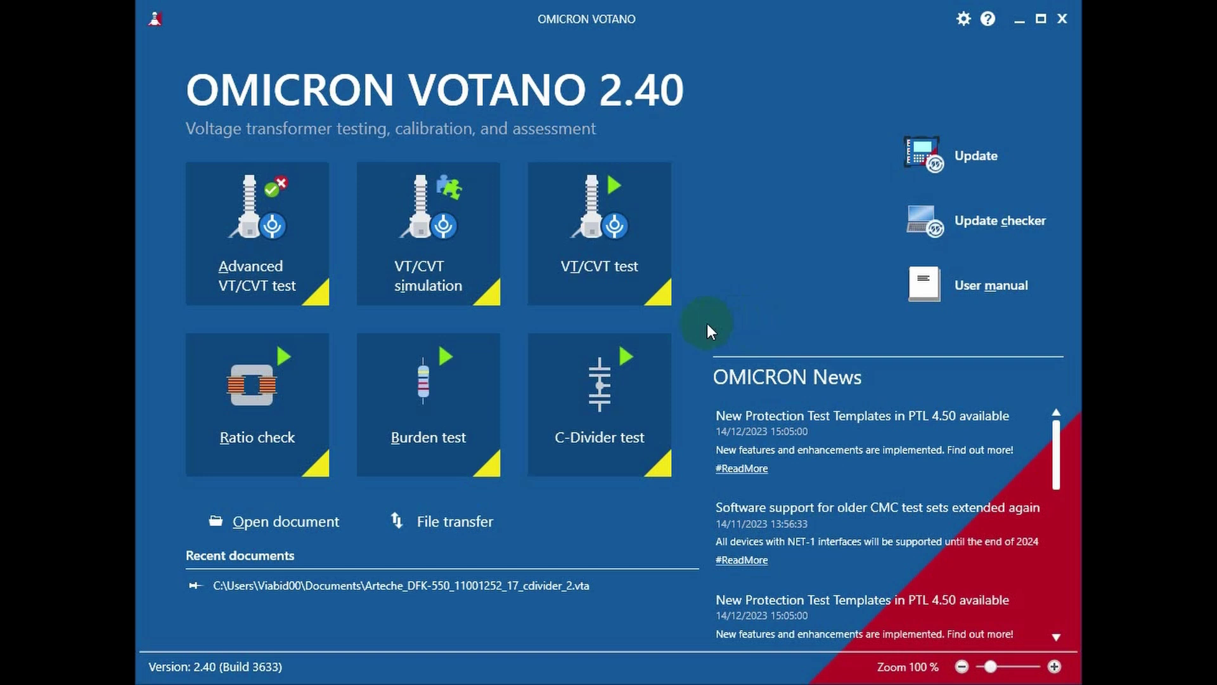
Step: Start a new C-Divider test with the number of units set to 3
left_click(622, 395)
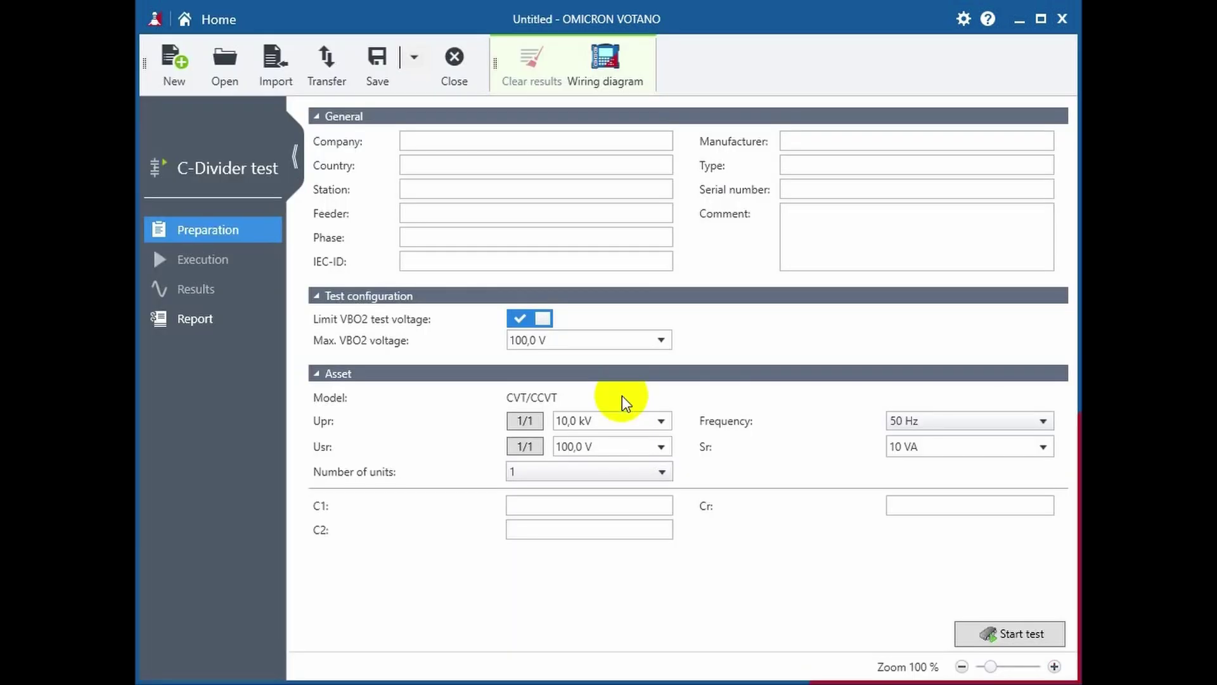
left_click(626, 469)
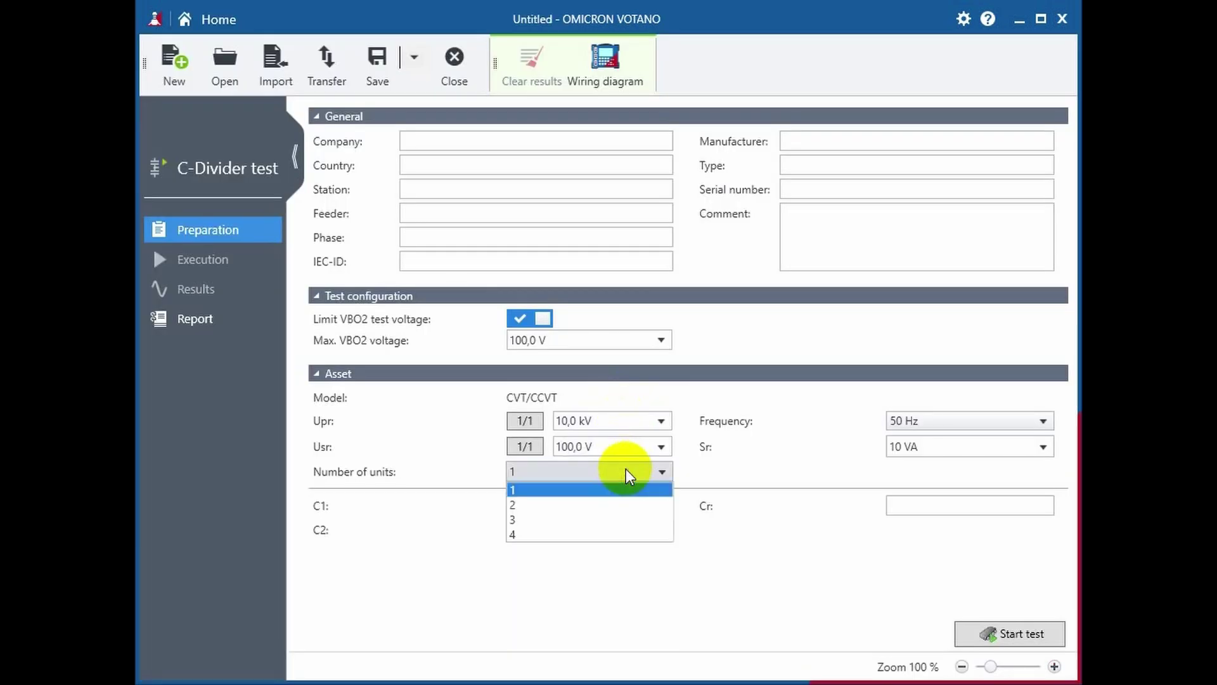
left_click(616, 513)
Step: Open the Arteche measurement file, view its C-divider results, then return Home
left_click(948, 532)
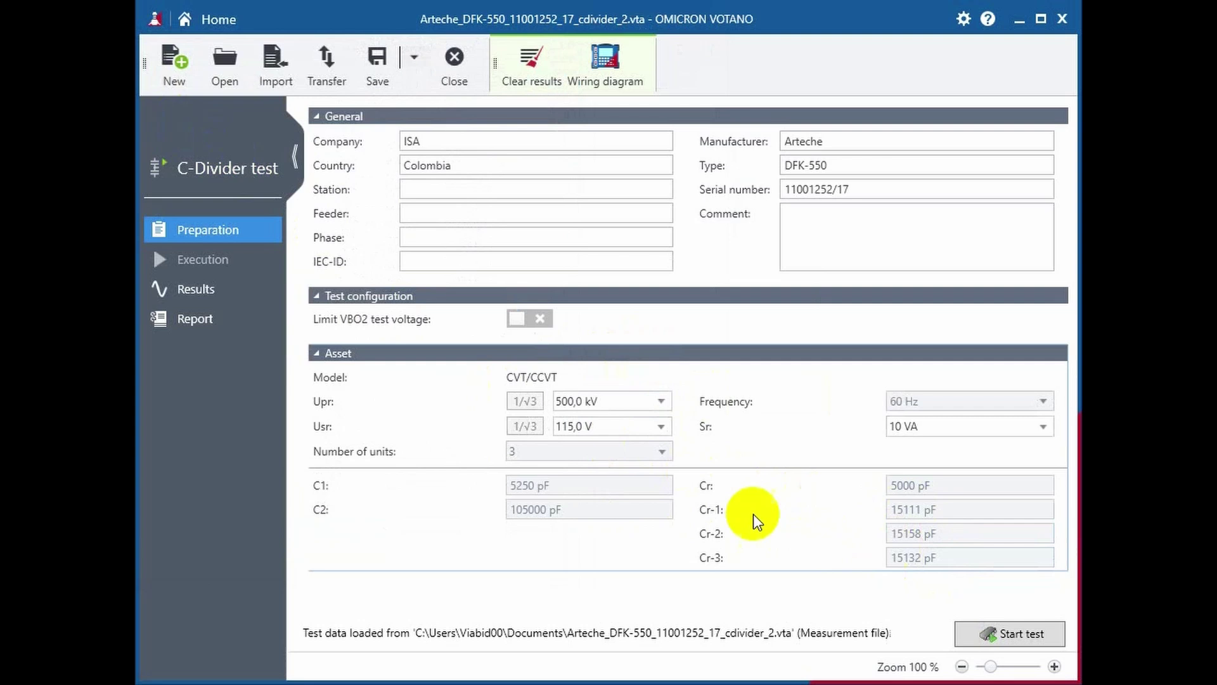
left_click(192, 293)
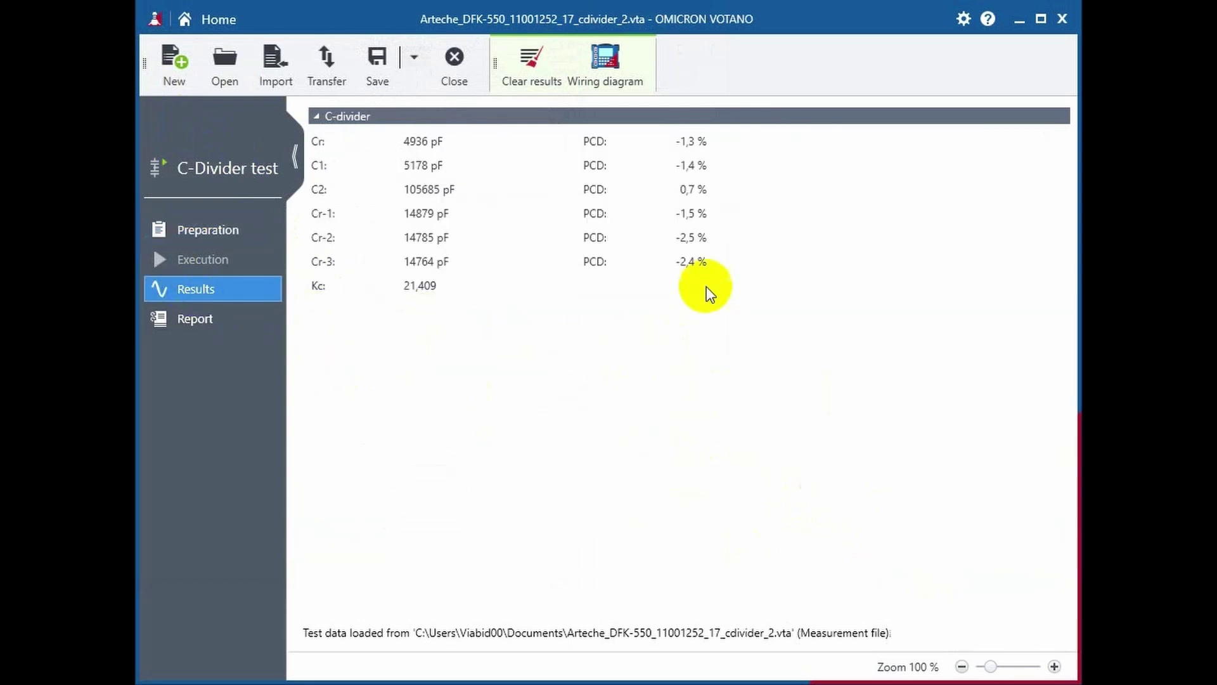
left_click(746, 193)
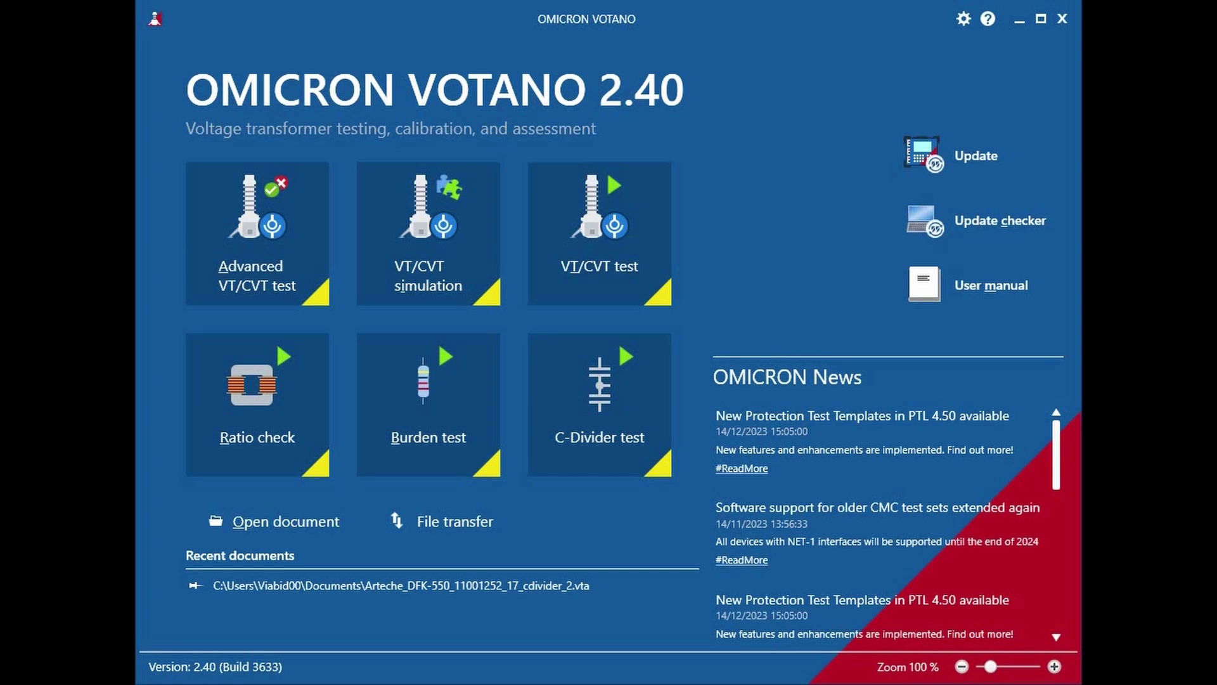
Step: Create an Advanced VT/CVT test with Auto tolerance margins and Upr of 200,0 kV
left_click(285, 273)
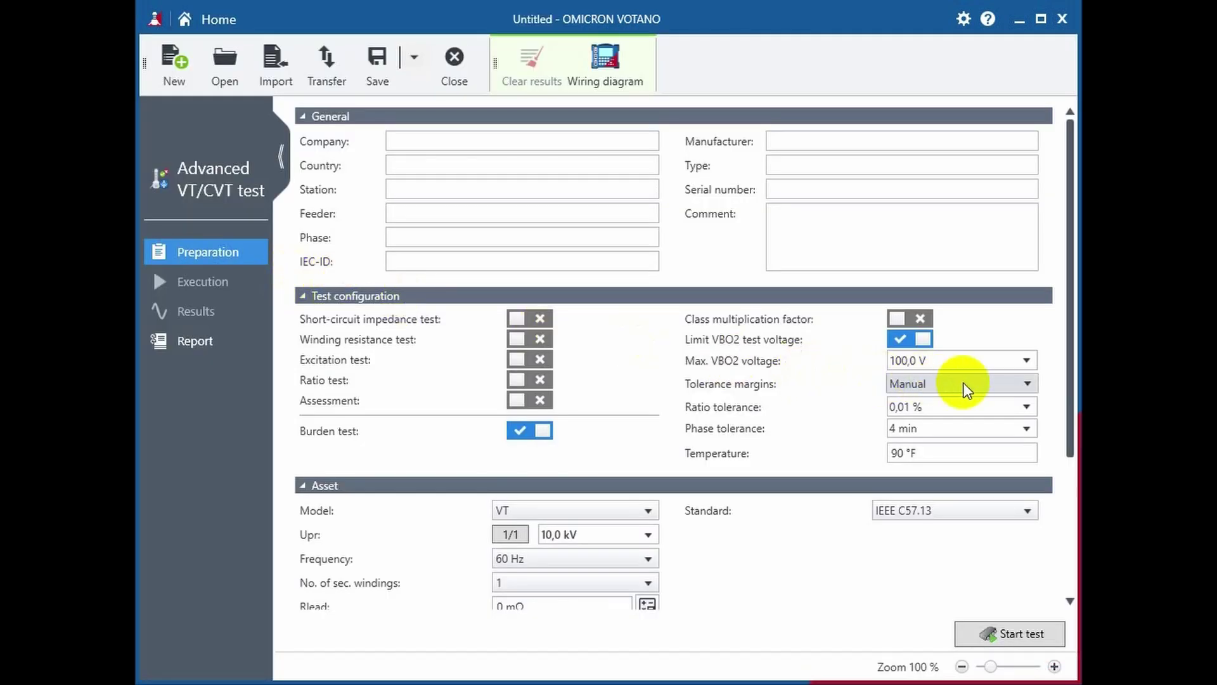
left_click(952, 405)
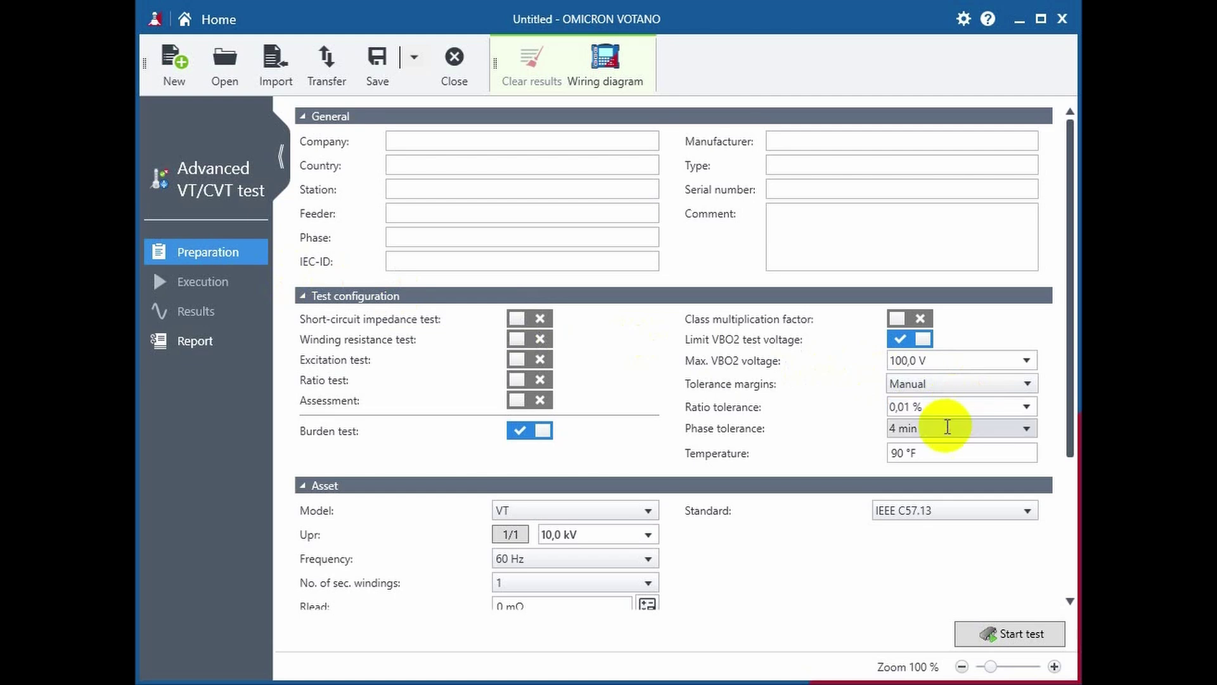
left_click(955, 388)
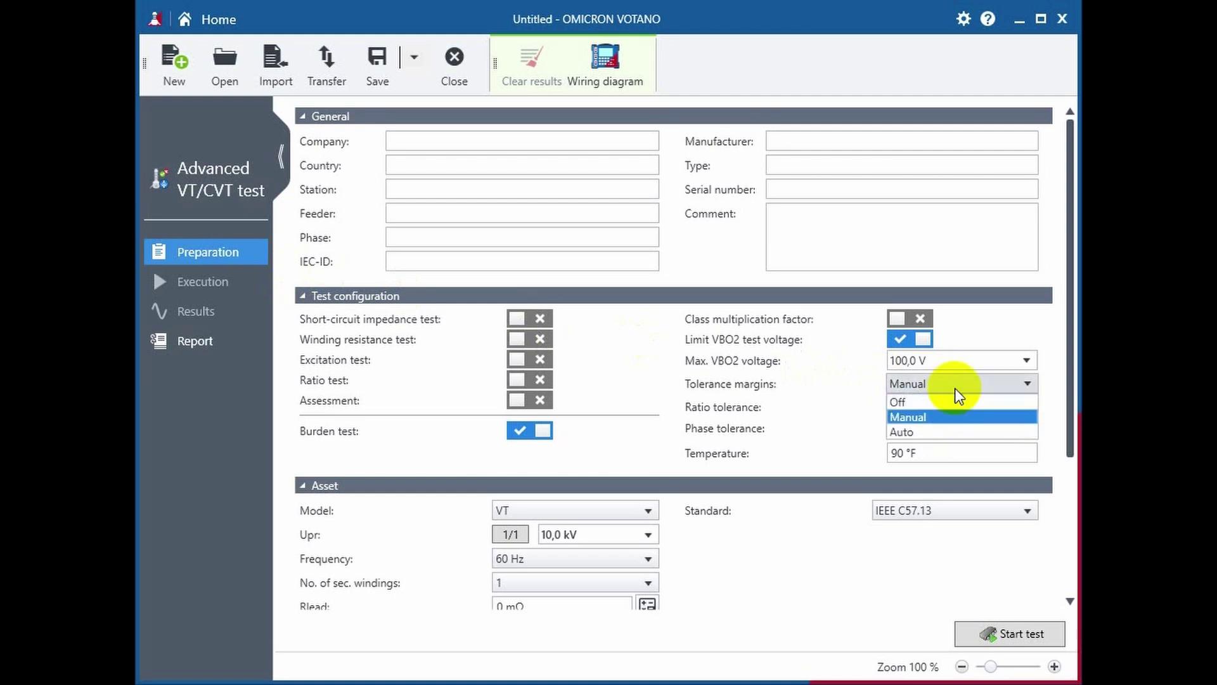
left_click(931, 433)
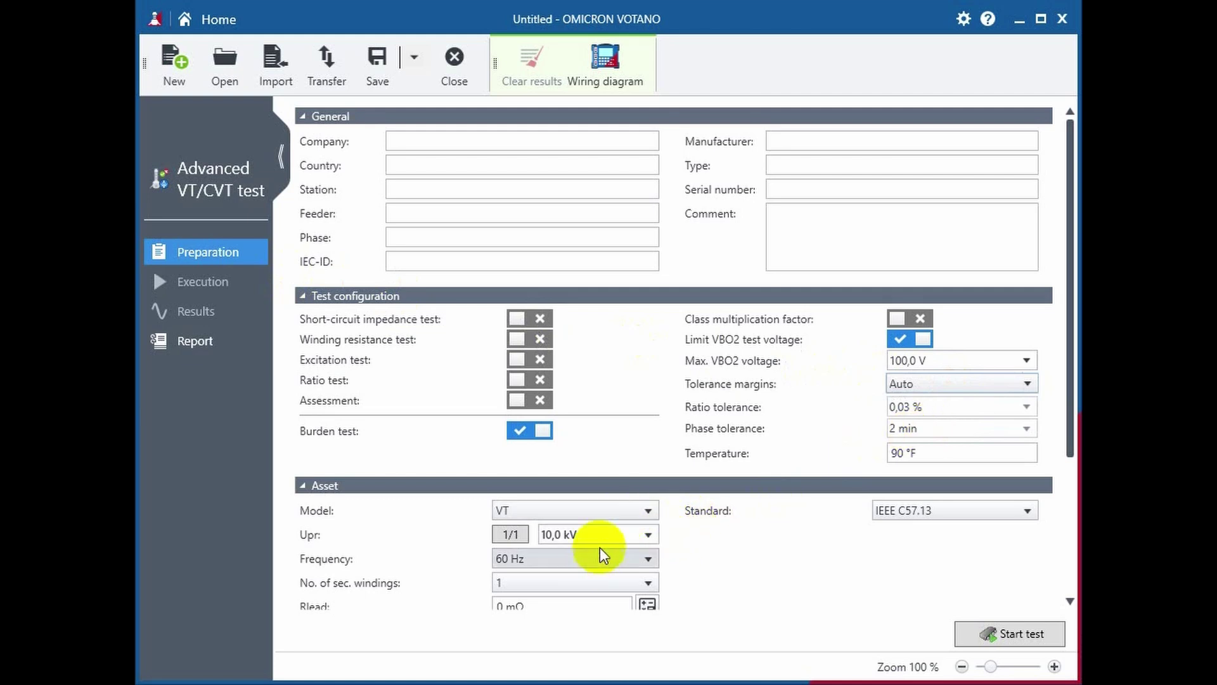
left_click(609, 530)
type("200")
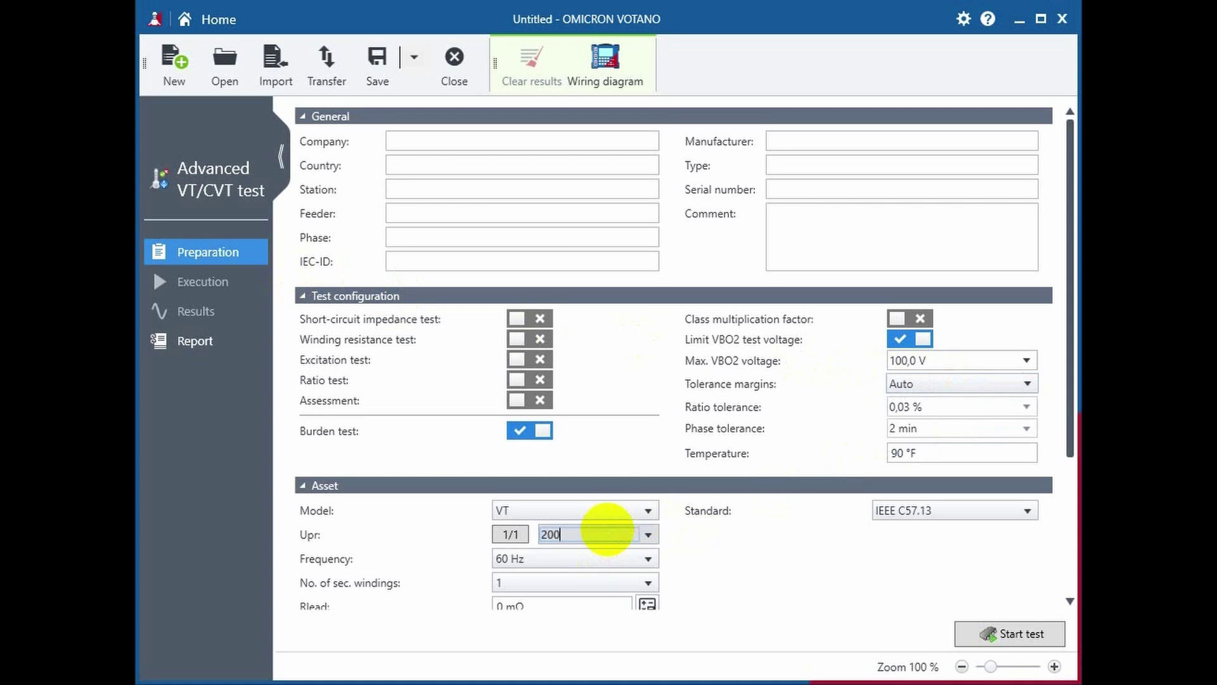
key("Tab")
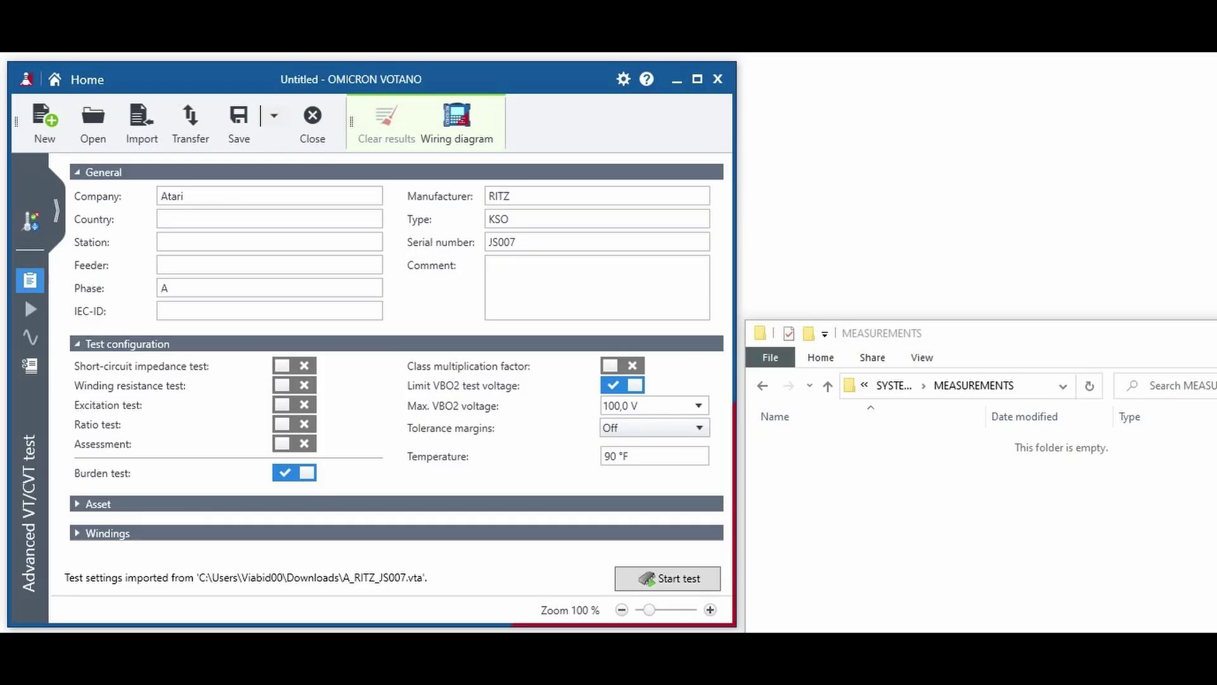
Step: Start the imported burden test and confirm the wiring so it runs
left_click(702, 579)
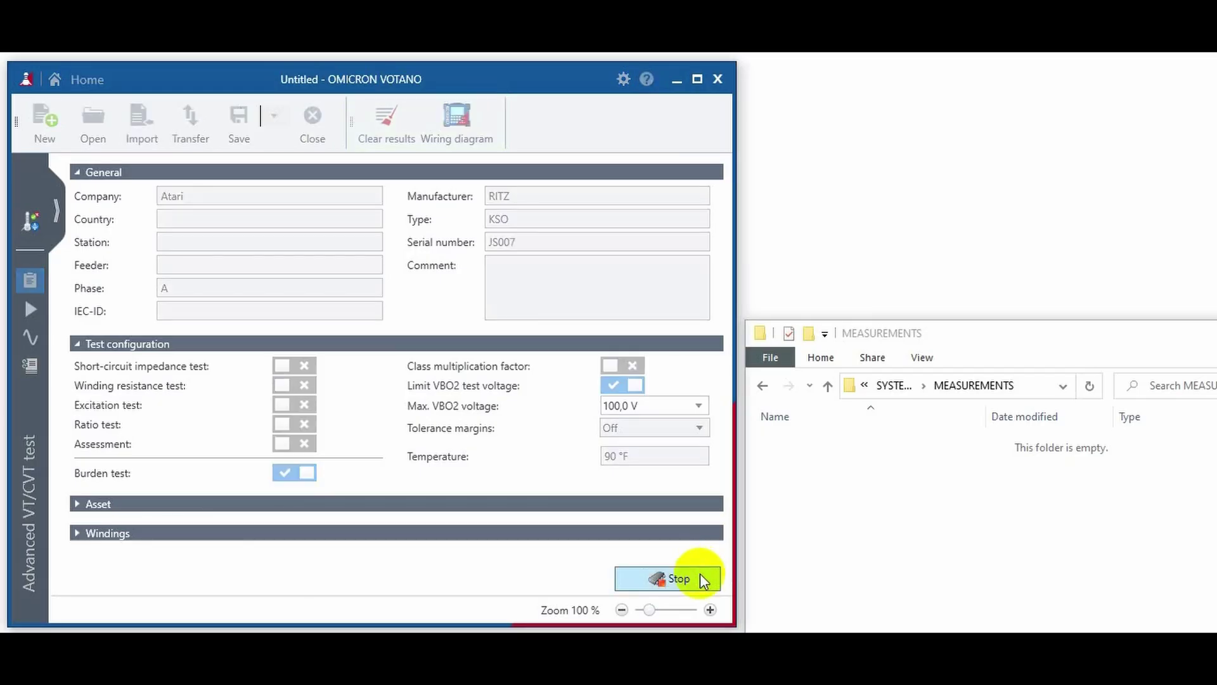
left_click(560, 579)
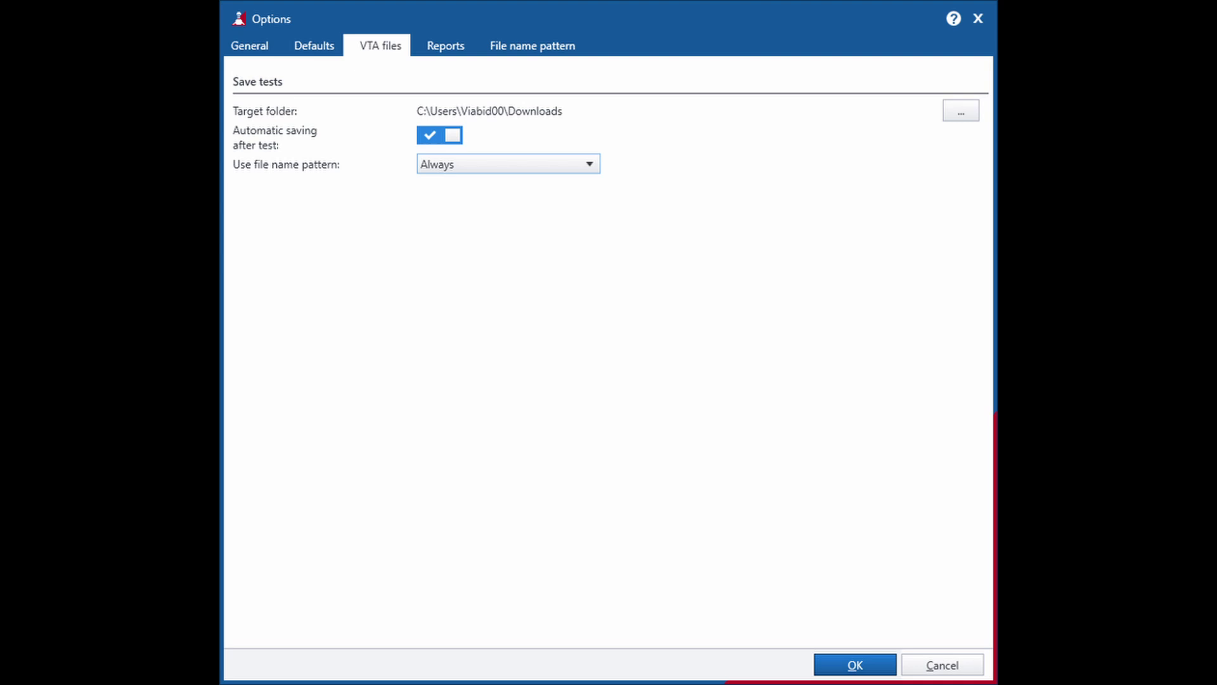
key("ctrl+Tab")
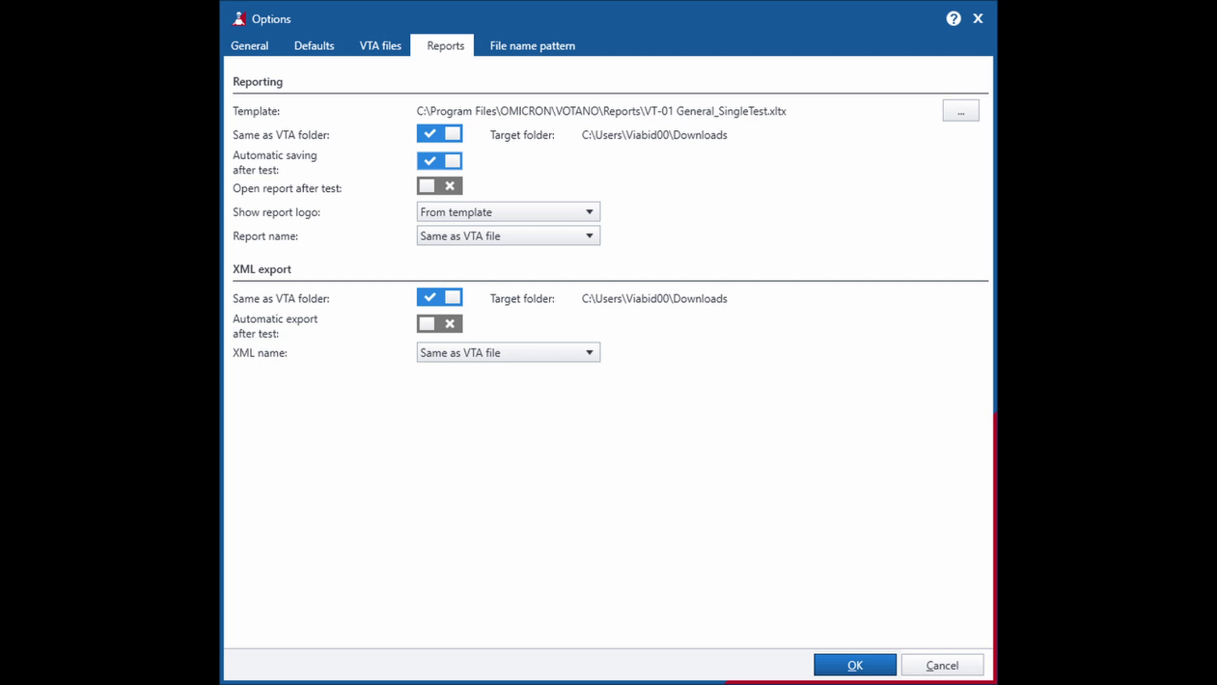
key("ctrl+Tab")
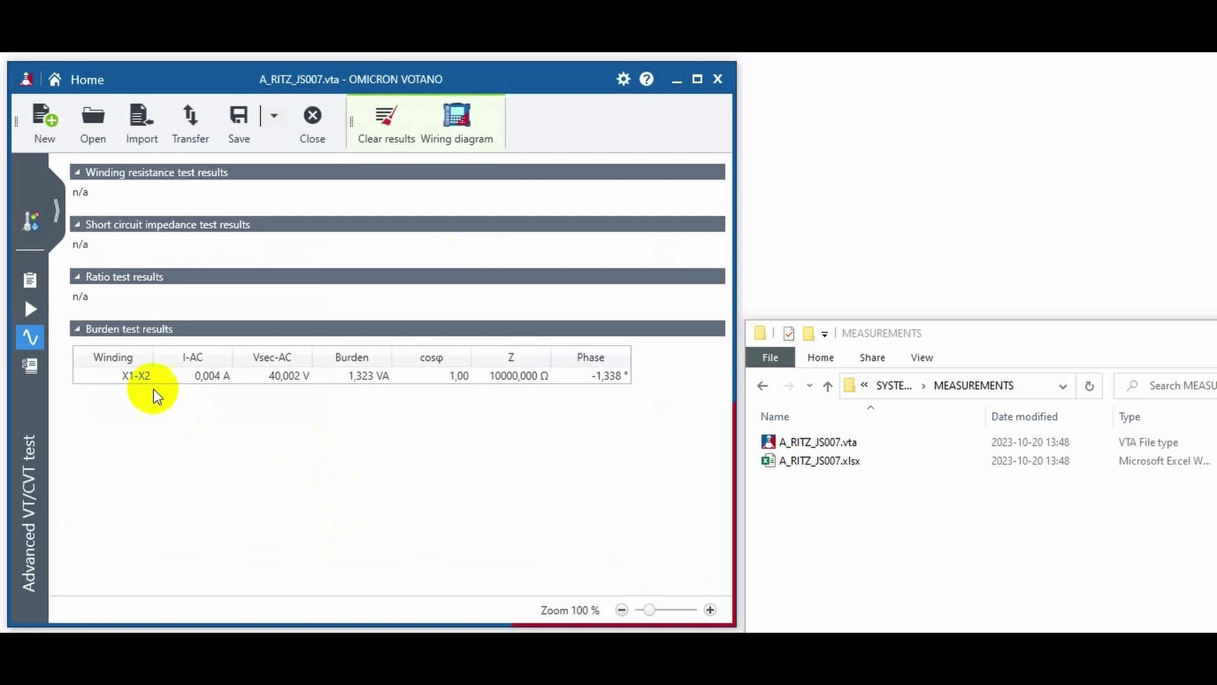
Step: Set phase B and serial number JS088, then rerun the burden test
left_click(39, 283)
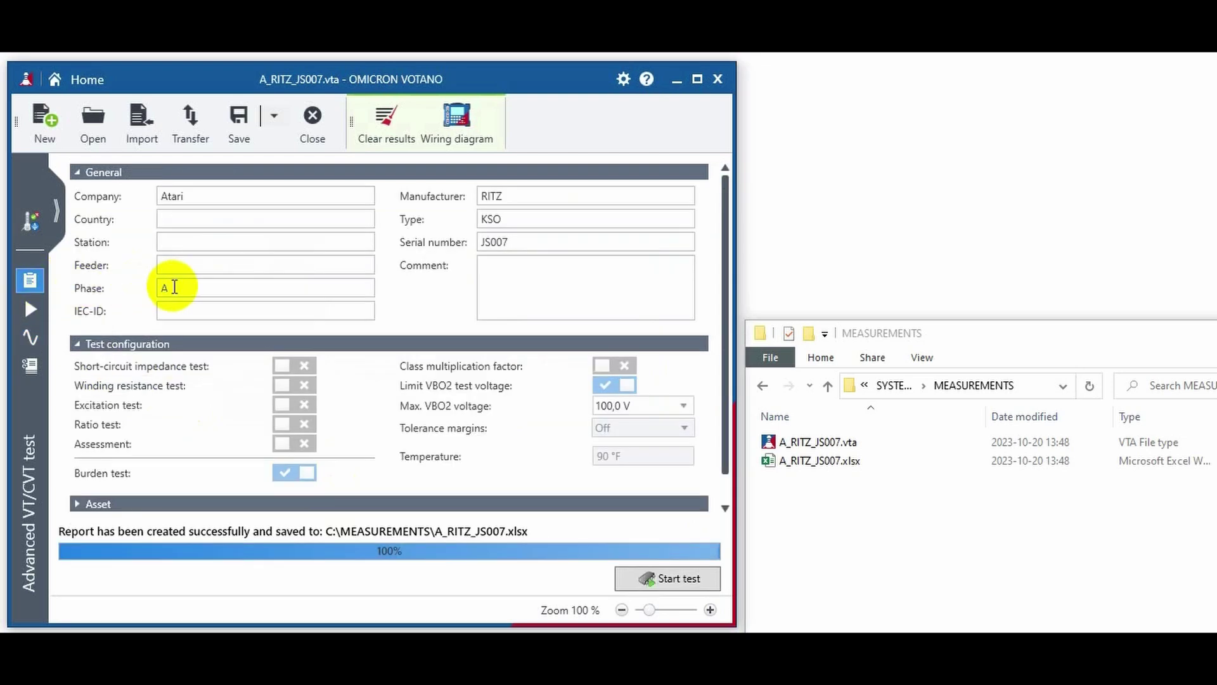
double_click(164, 288)
type("B")
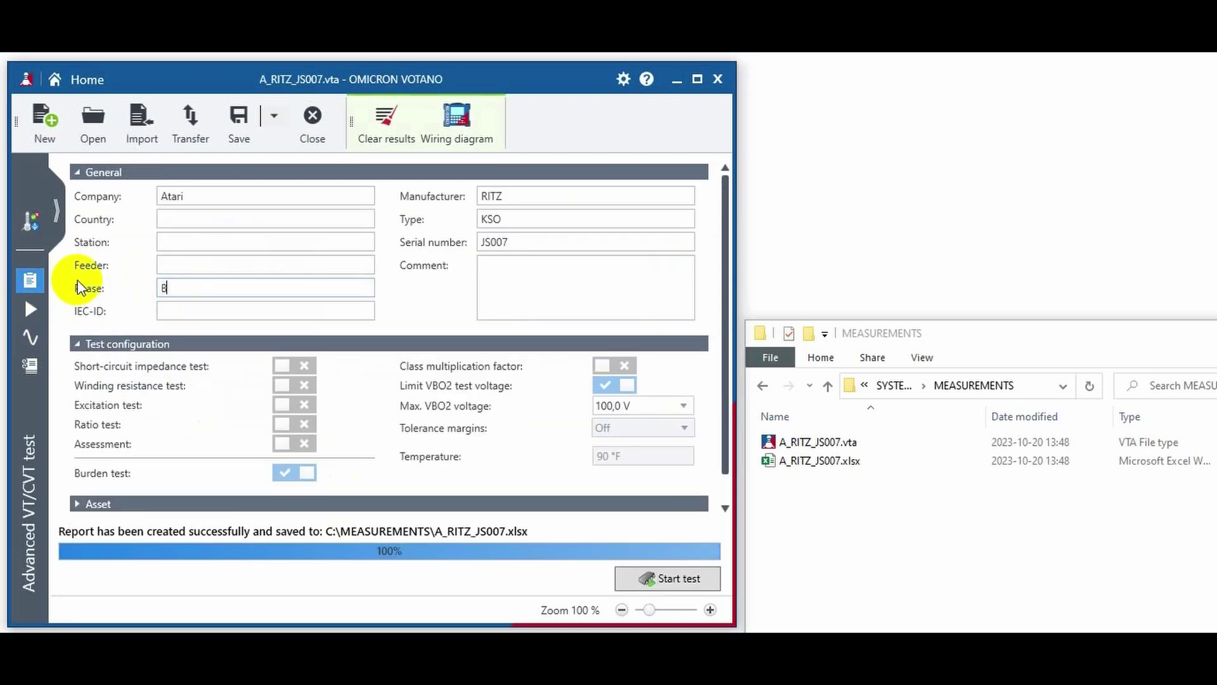
left_click(535, 245)
key("BackSpace")
key("BackSpace")
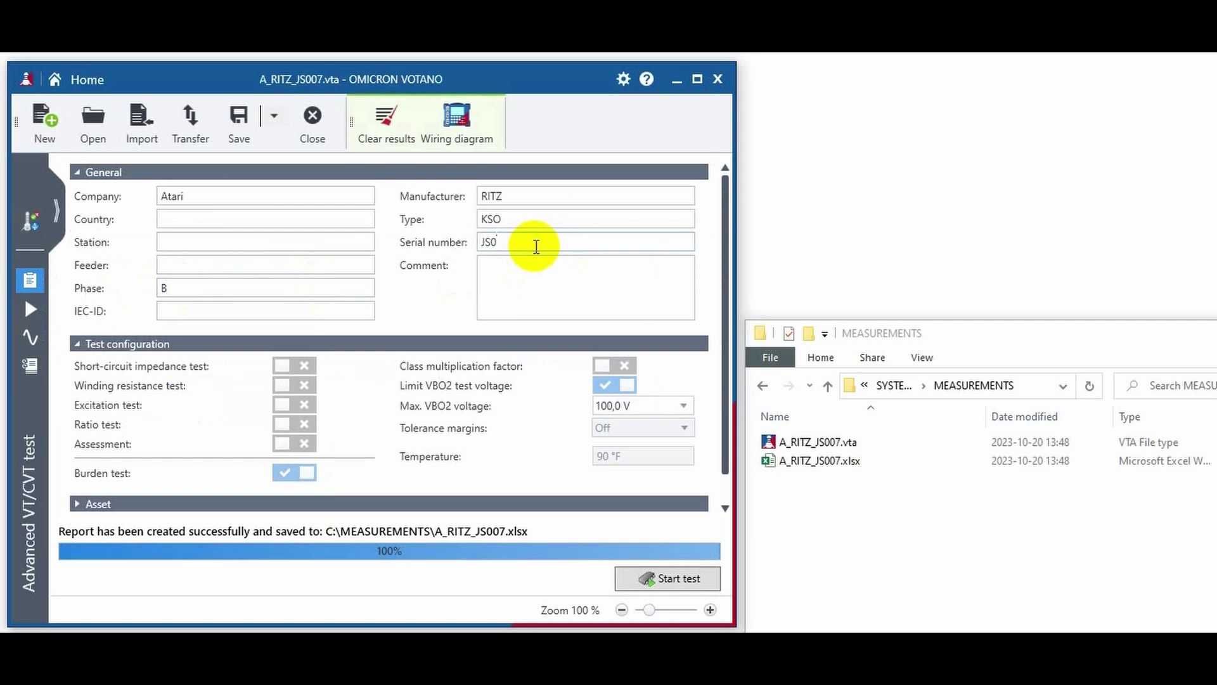
type("88")
key("Tab")
left_click(654, 581)
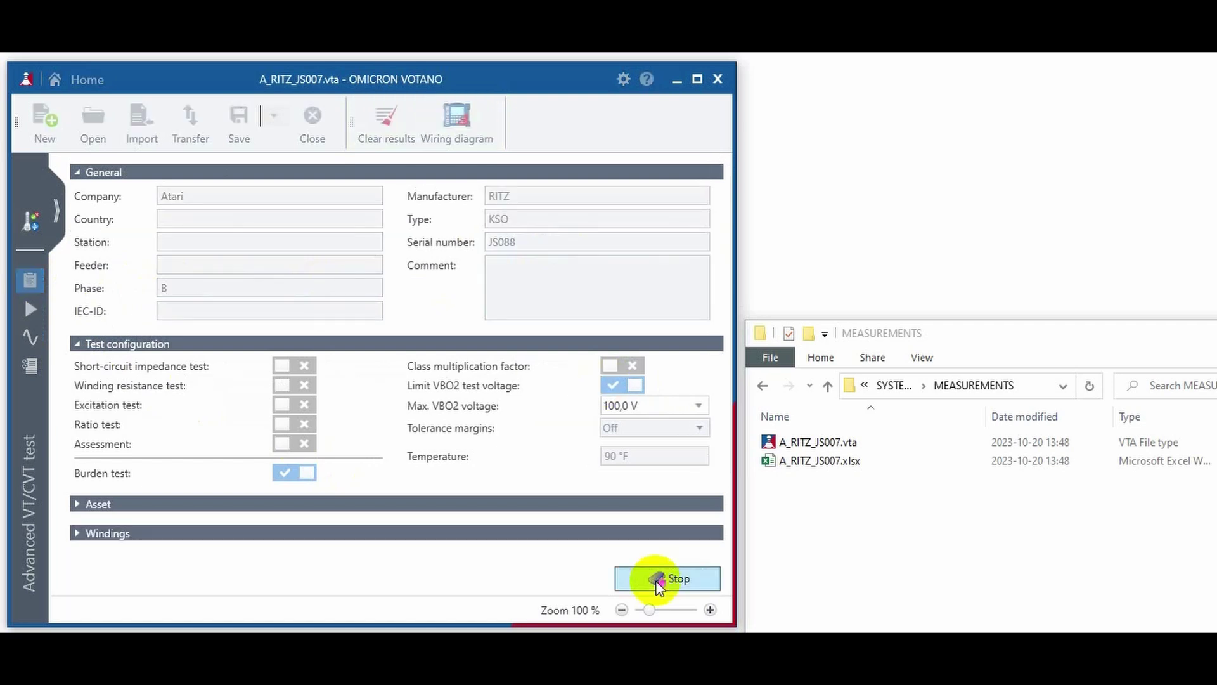
left_click(519, 588)
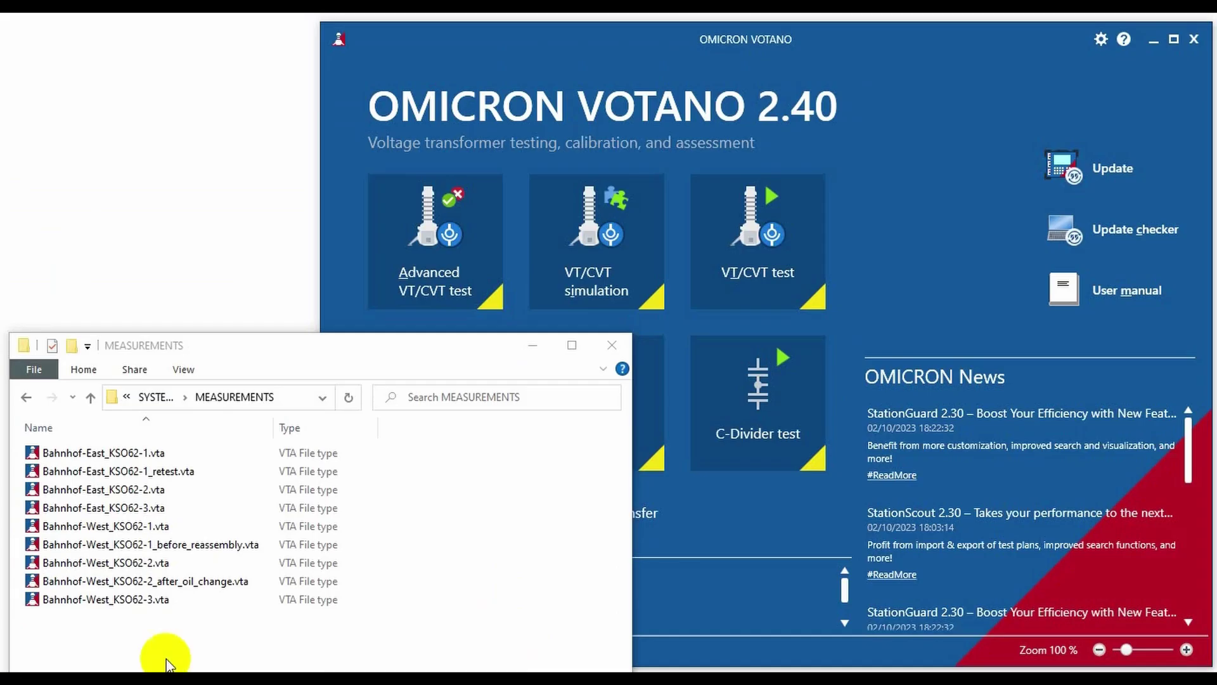
Step: In the VTA files settings, set Use file name pattern to 'For new files only'
left_click_drag(162, 652, 114, 507)
left_click_drag(184, 592, 226, 633)
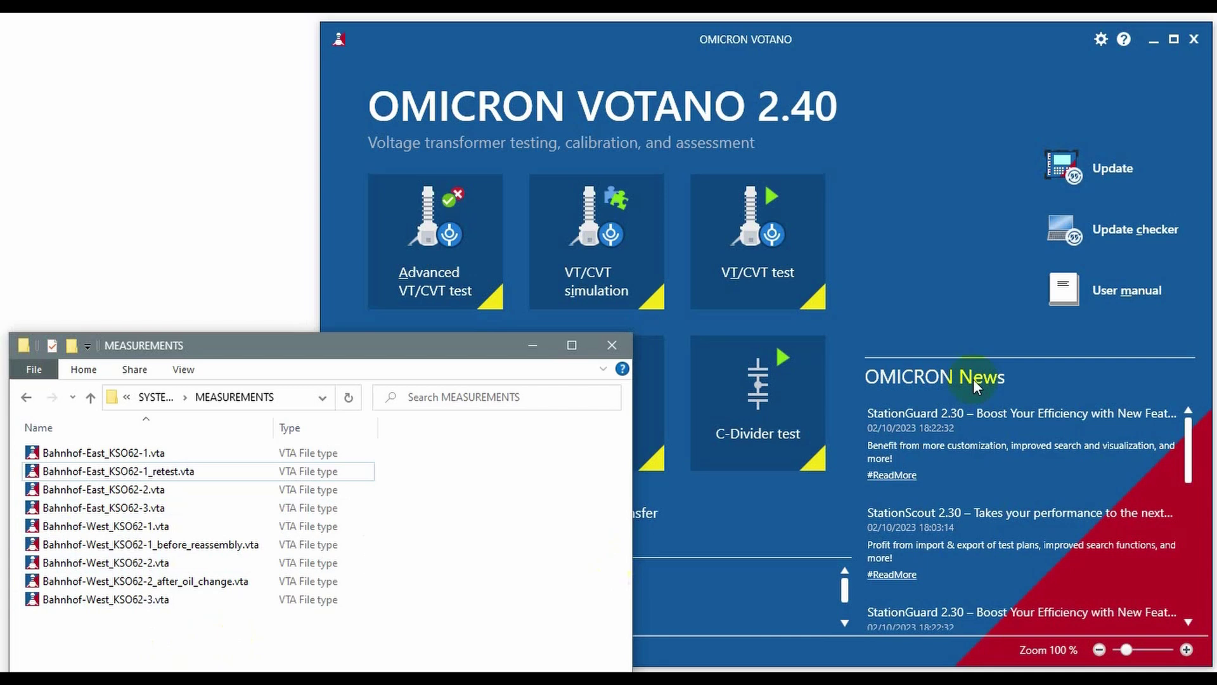
left_click(1097, 50)
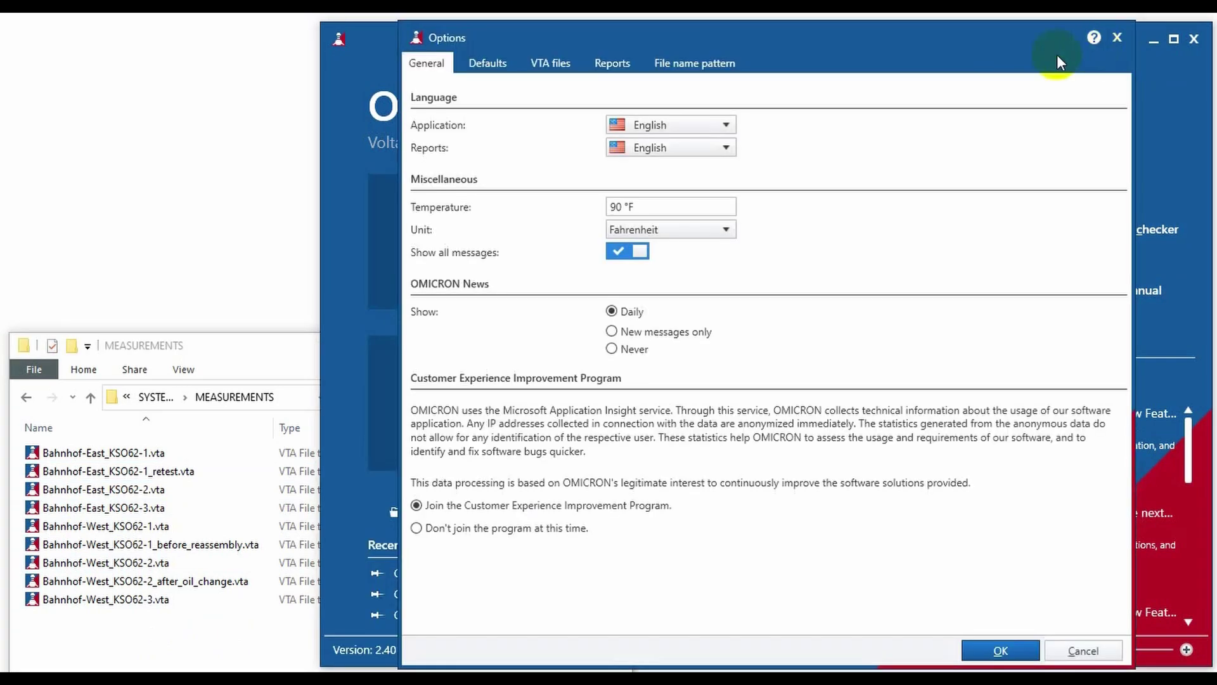
left_click(529, 70)
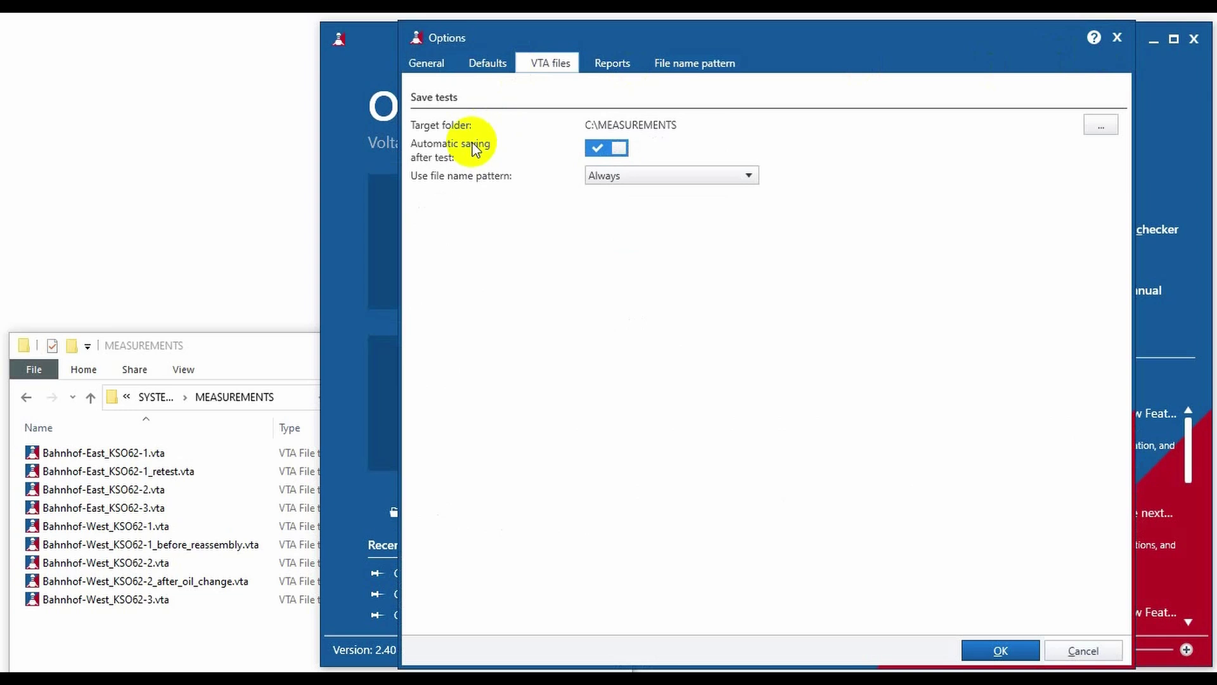
left_click(679, 177)
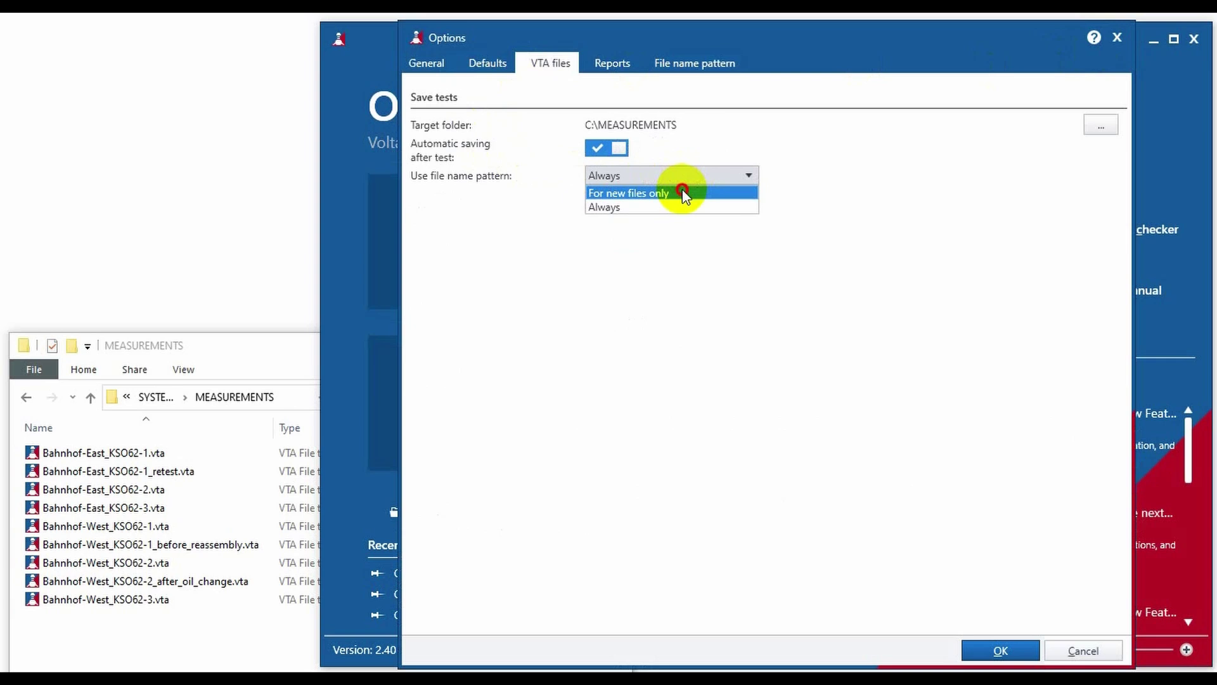
left_click(682, 193)
left_click(1001, 650)
Step: Open Bahnhof-East_KSO62-1_retest.vta and run its X1-X2 burden measurement with wiring confirmed
double_click(220, 471)
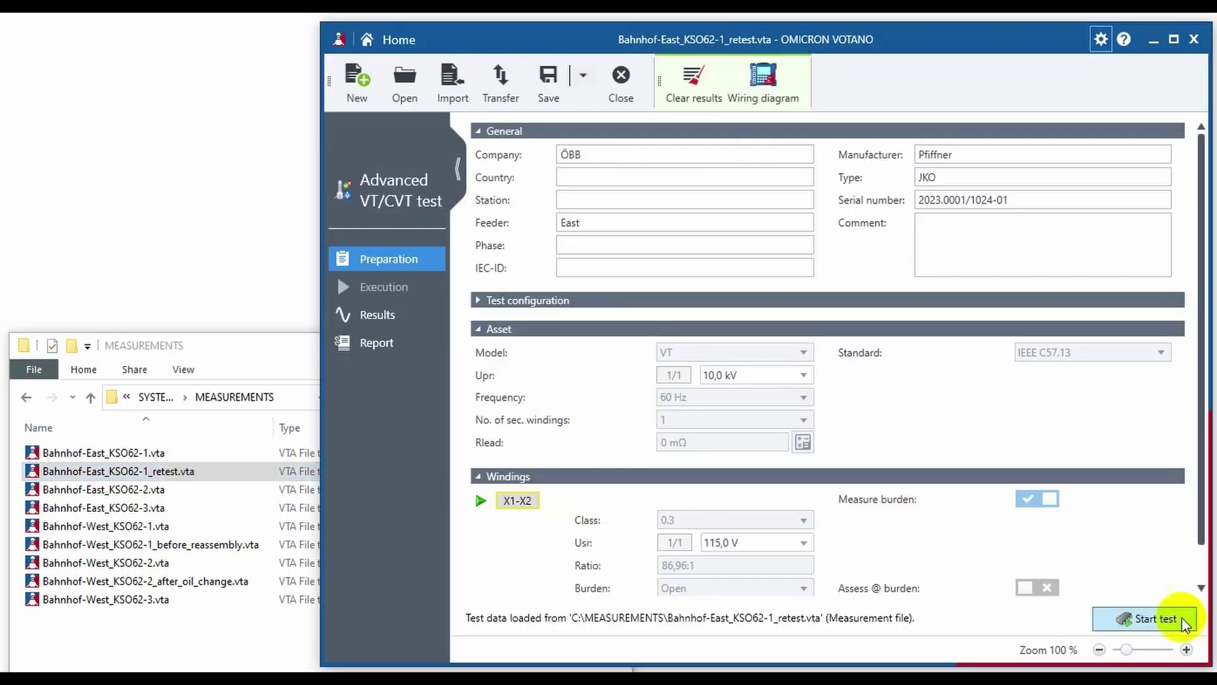
left_click(1183, 622)
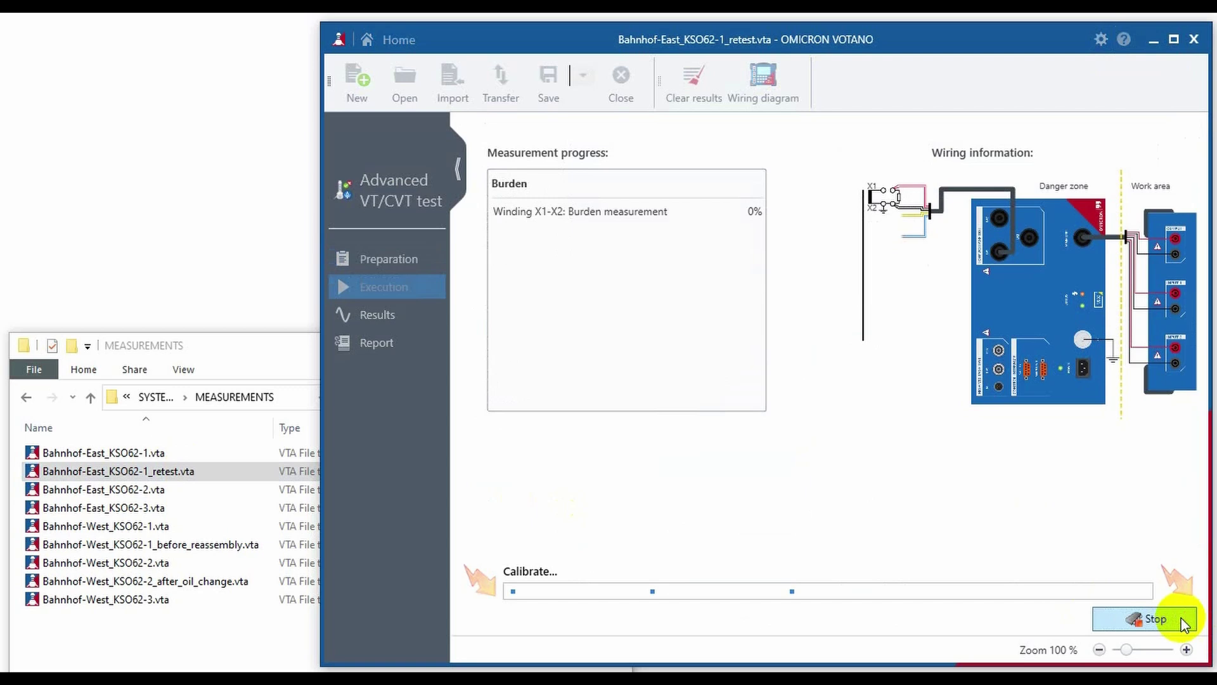
left_click(1017, 619)
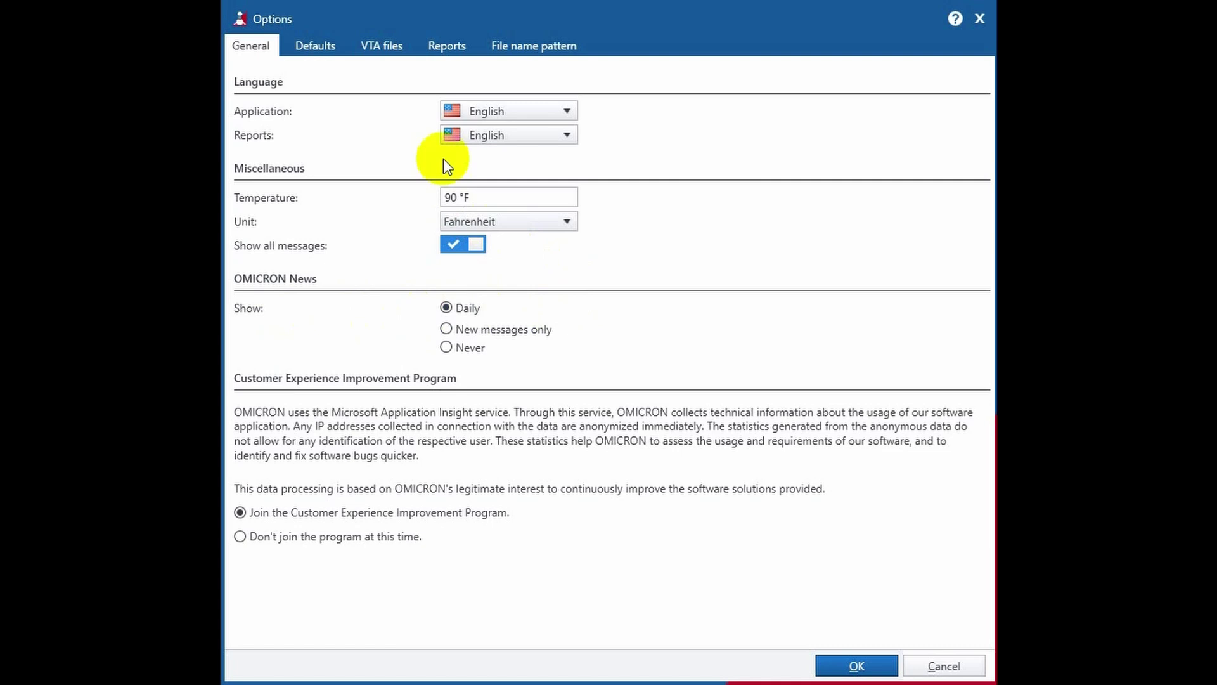
Step: Disable automatic saving on the VTA files and Reports tabs; name reports by file name pattern
left_click(393, 47)
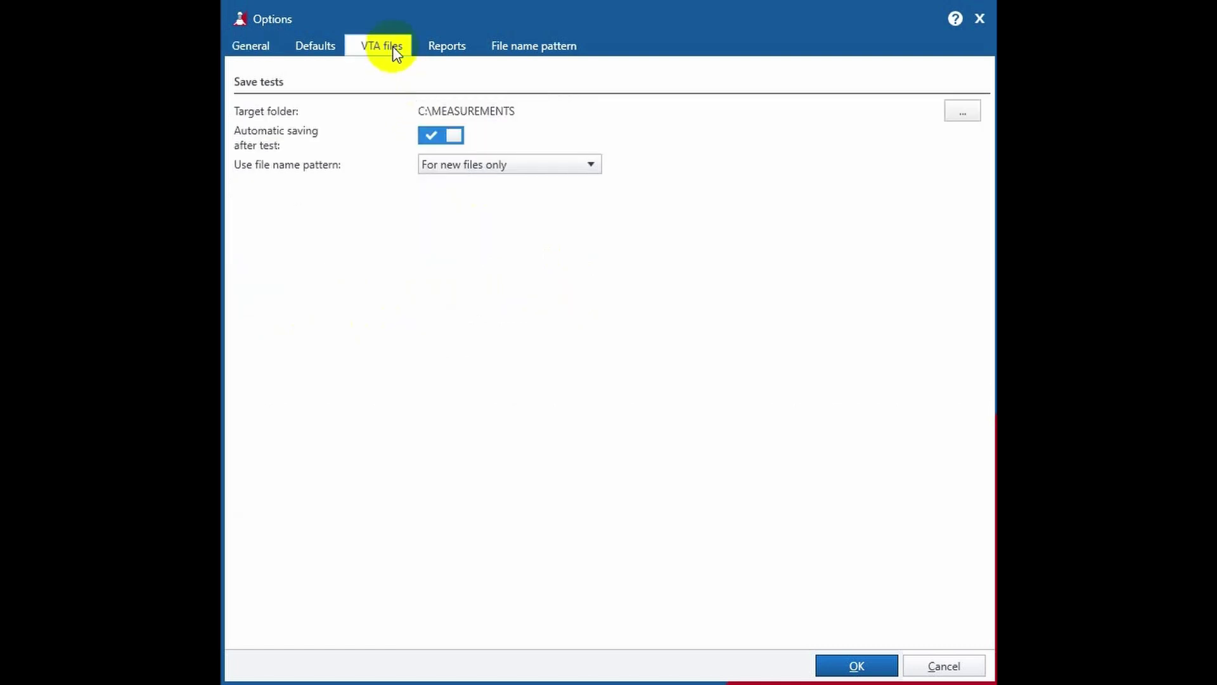
left_click(452, 139)
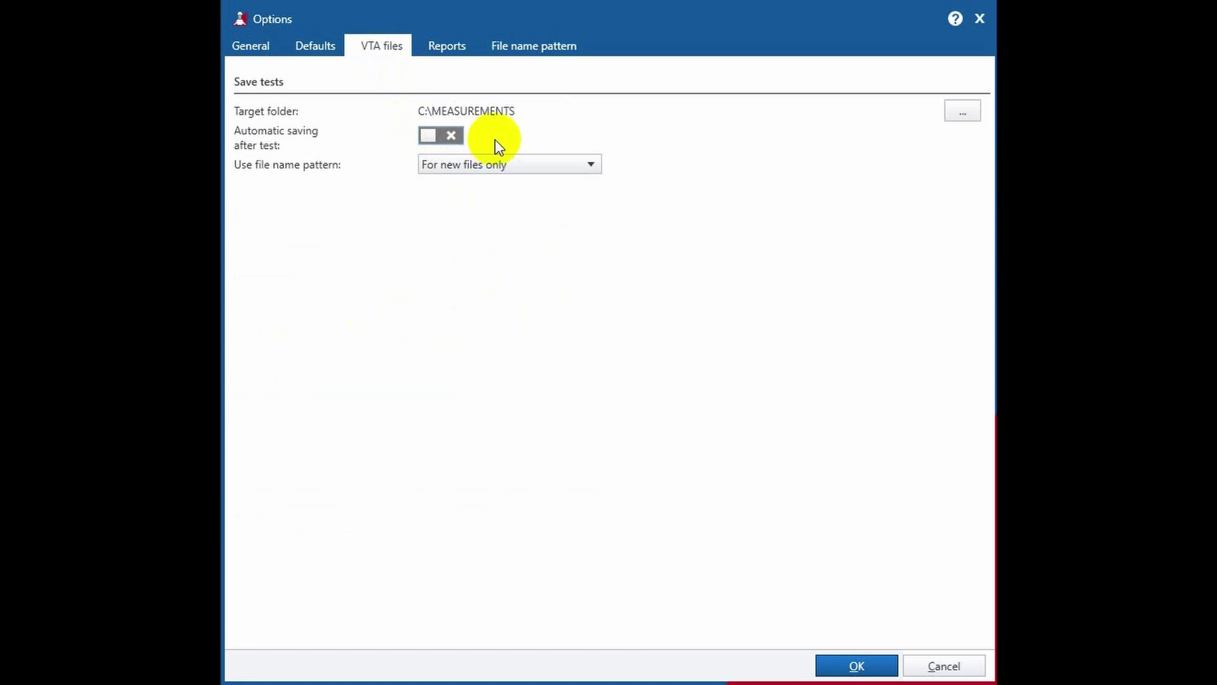
left_click(448, 48)
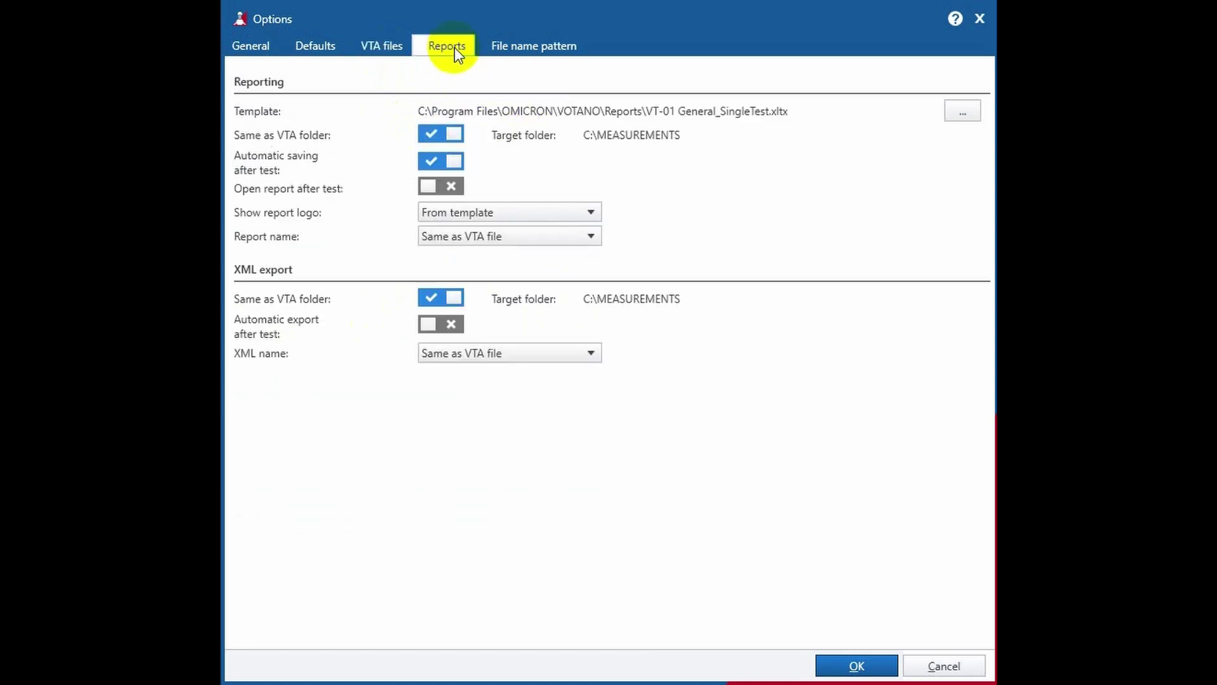
left_click(442, 162)
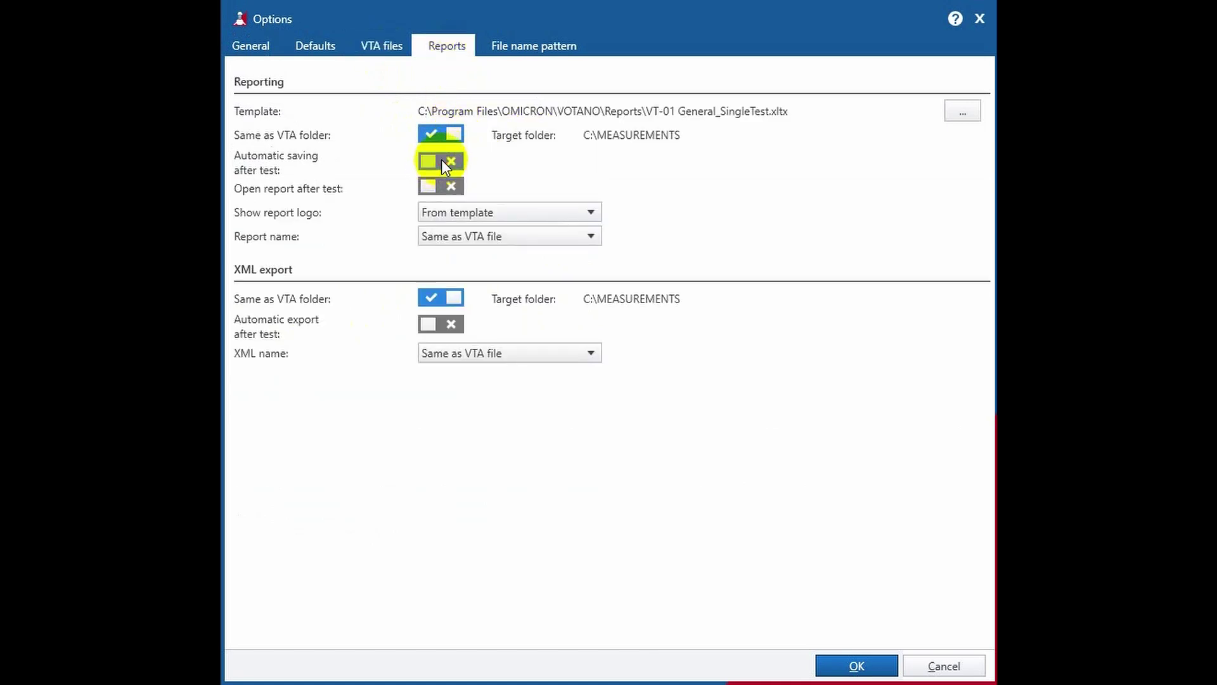
left_click(478, 235)
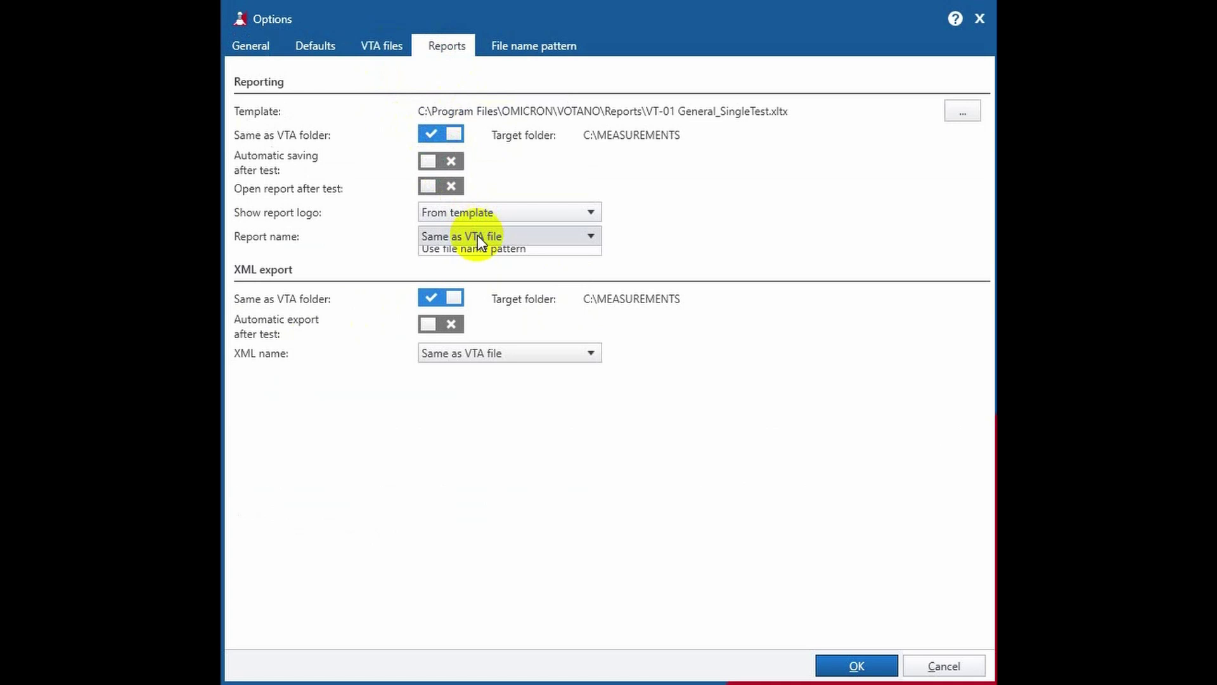
left_click(485, 269)
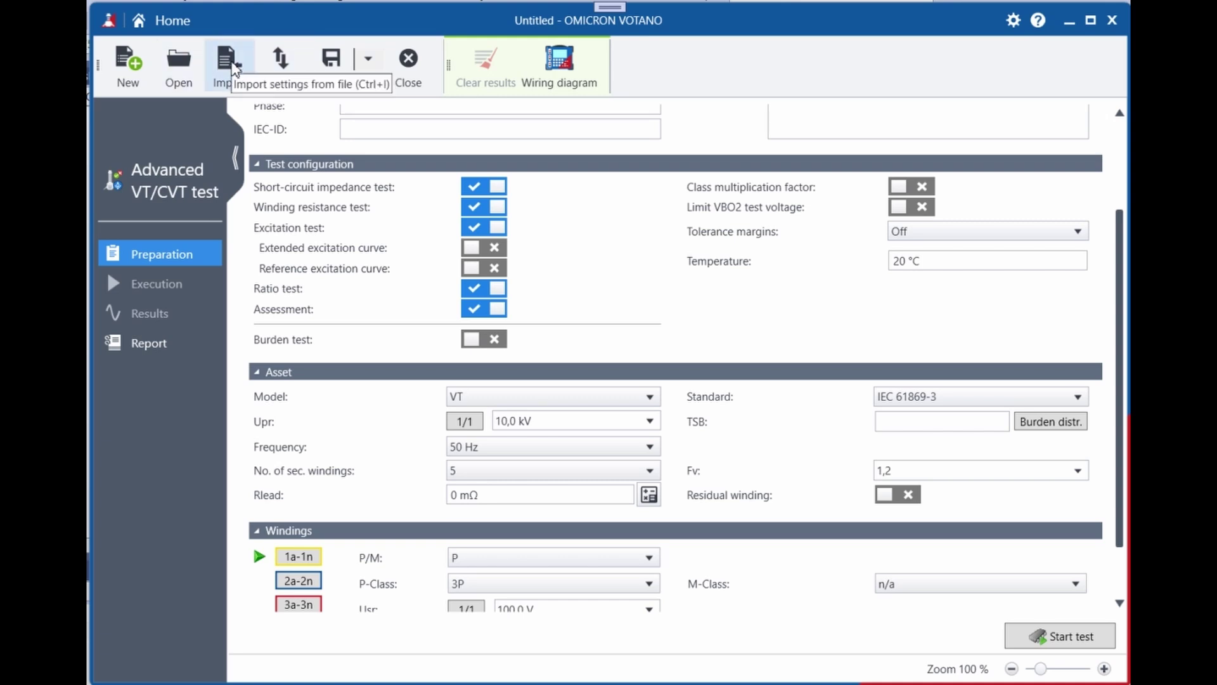
Step: Import test settings from ZELISKO_12_13741 06_IEEE_Sim.vta in RemoteComponent
left_click(227, 63)
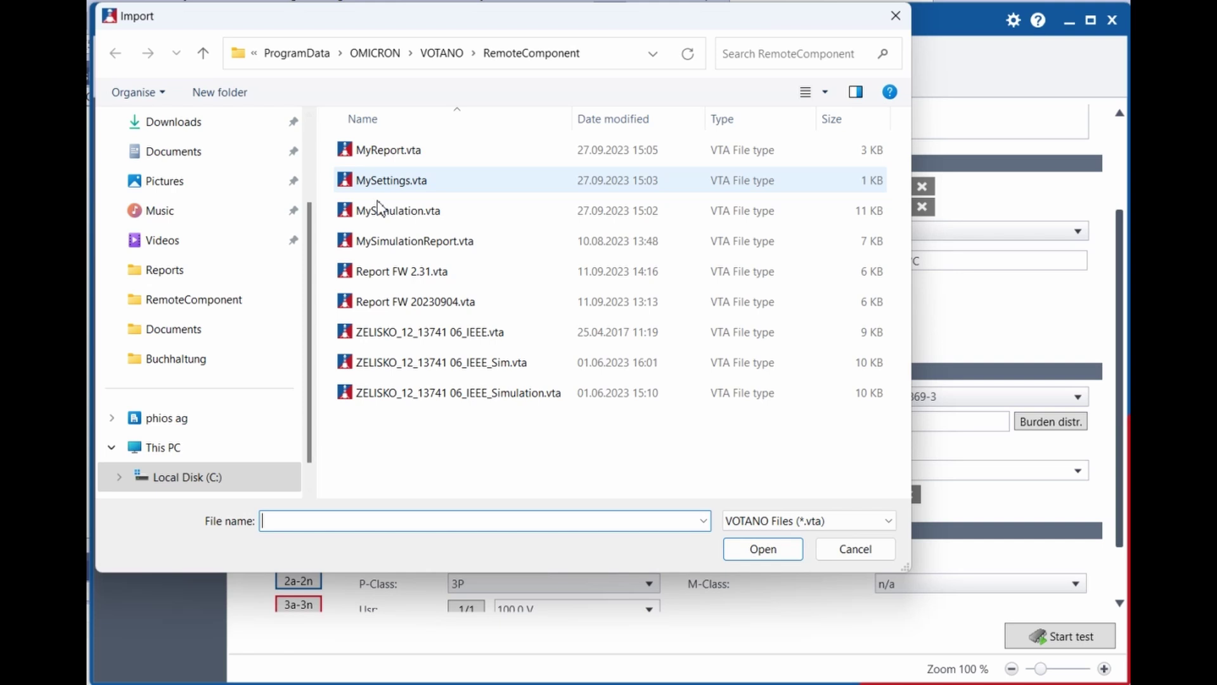
double_click(411, 371)
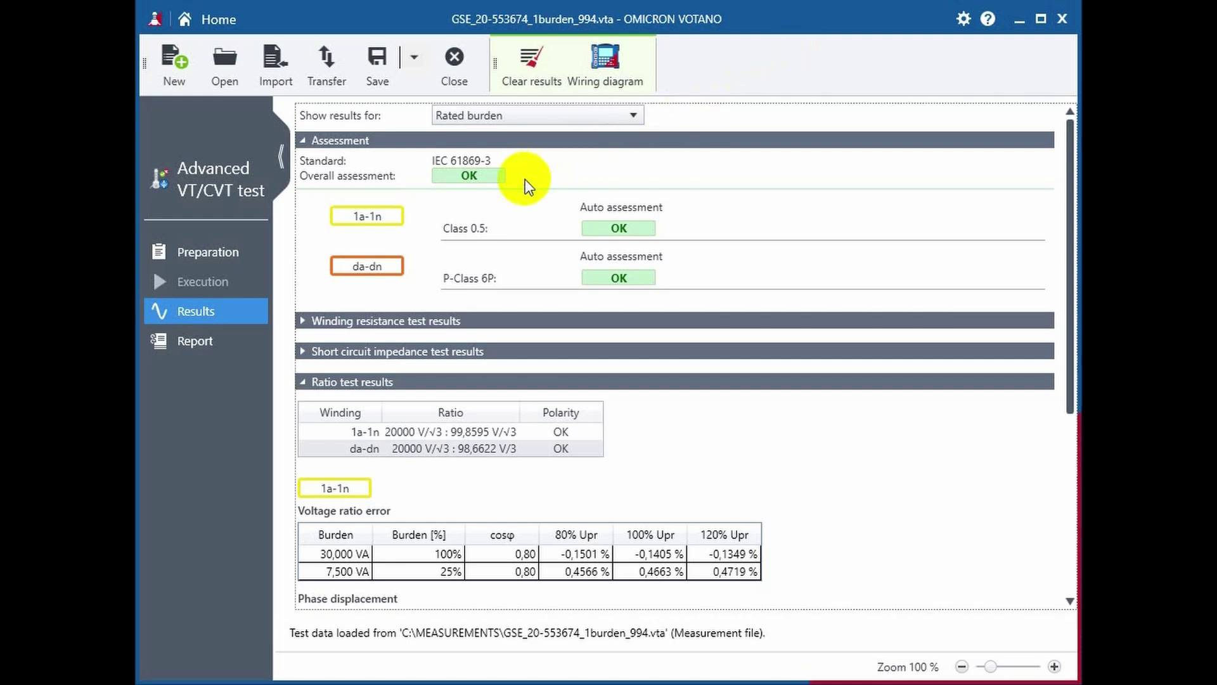
Step: Switch 'Show results for' to Measured burden, showing a Failed overall assessment
left_click(545, 114)
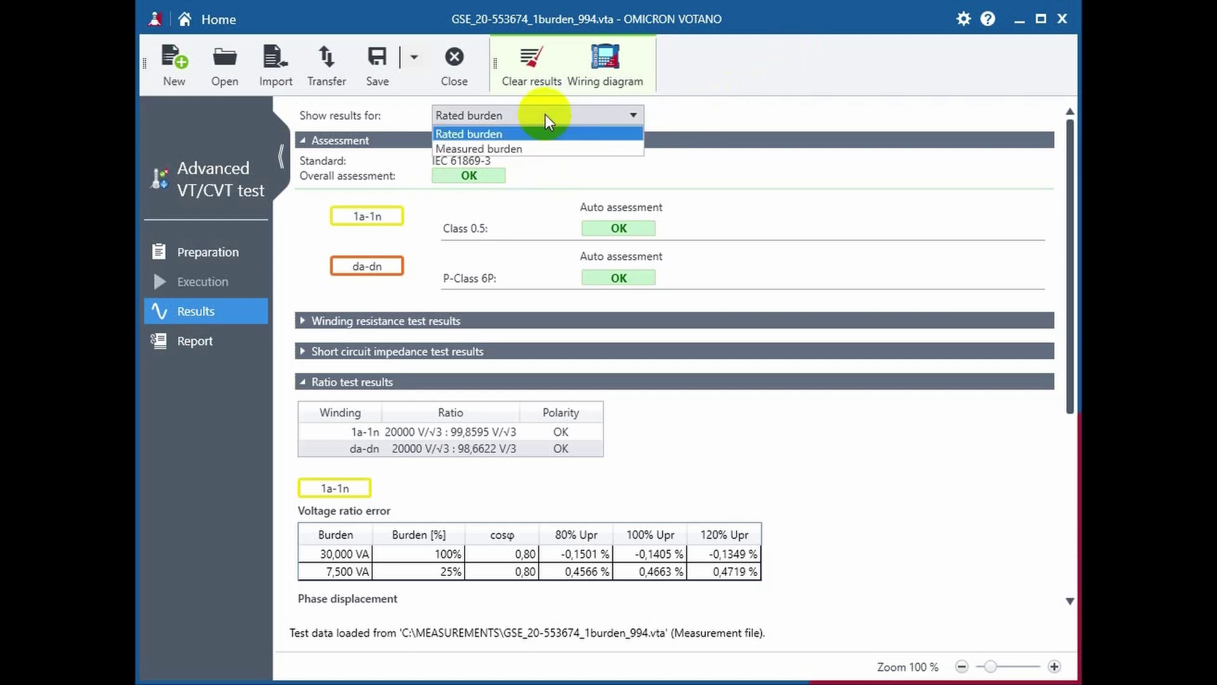
left_click(538, 149)
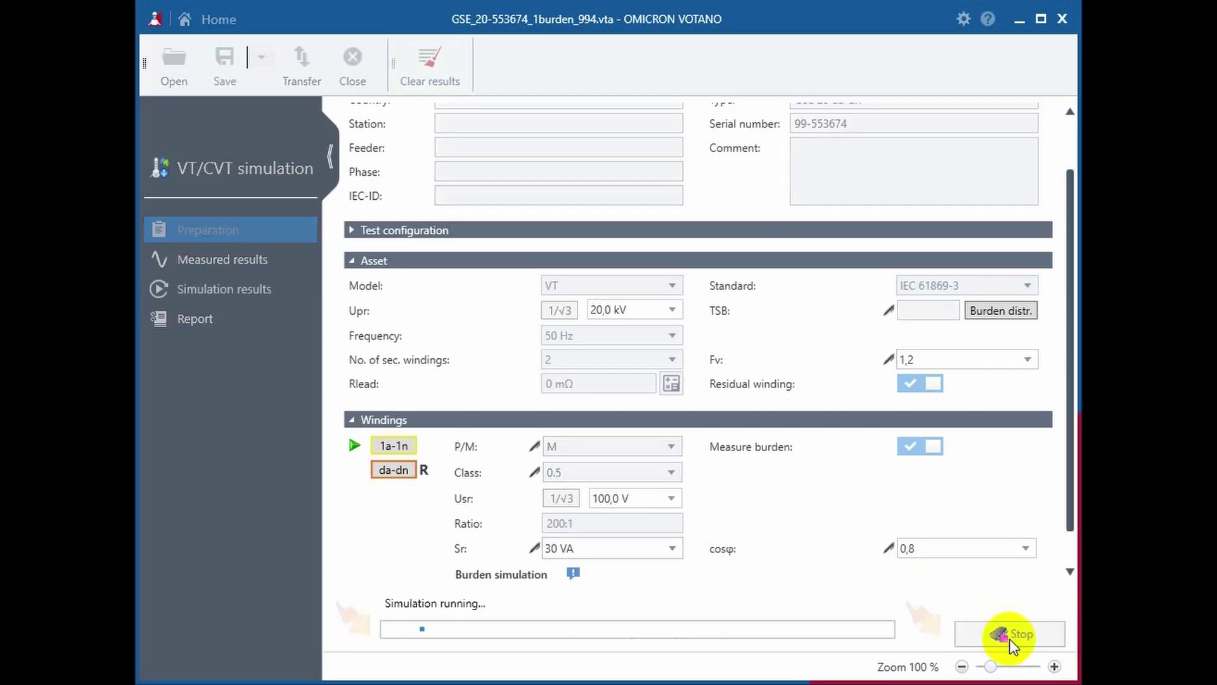
Step: Create an Excel report from the finished simulation's Report page
left_click(243, 318)
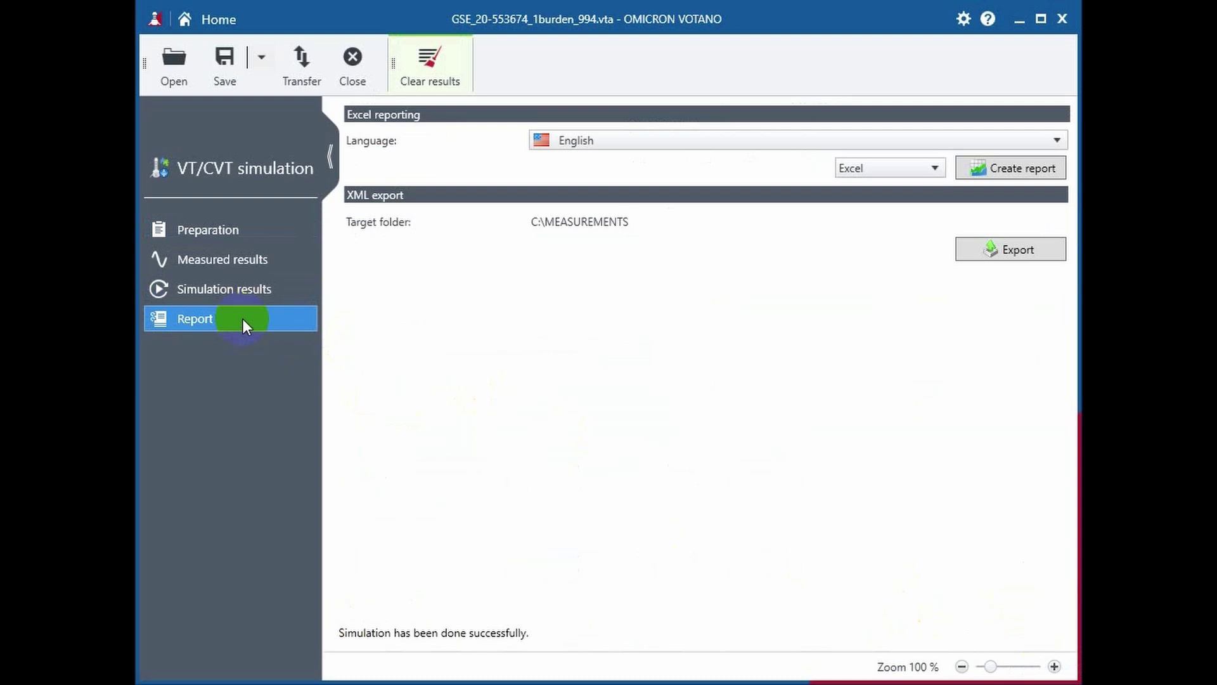
left_click(1015, 174)
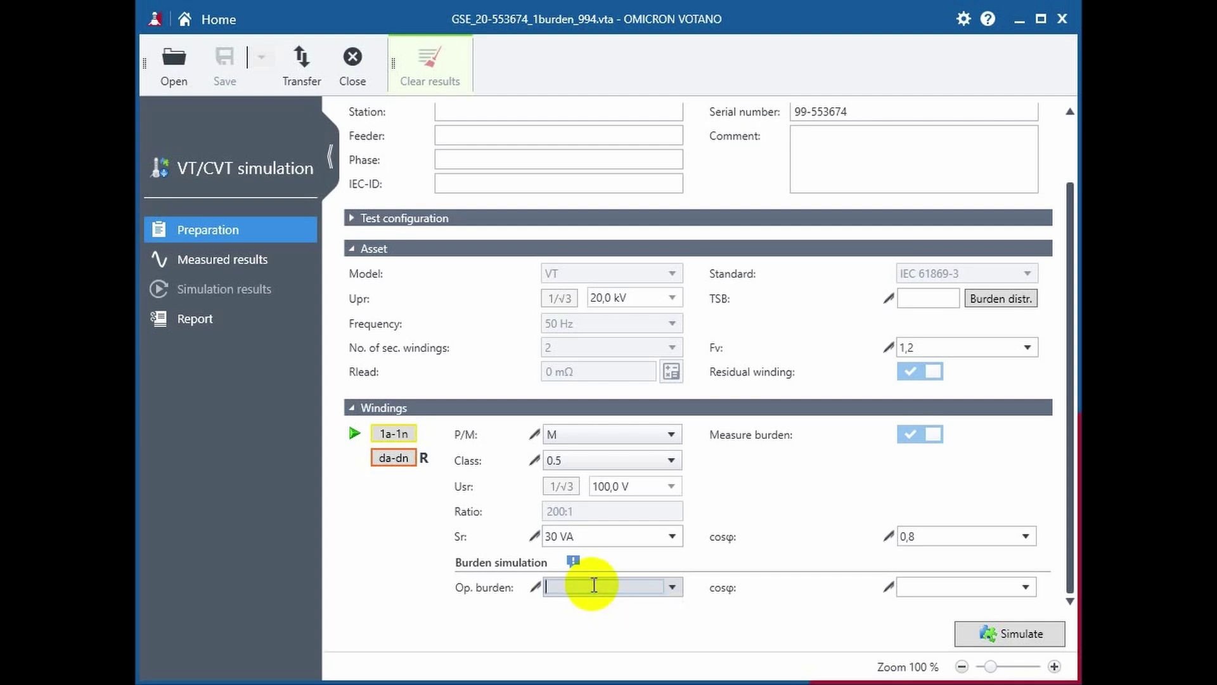
type("20")
Step: Simulate a 20 VA operating burden at cosφ 0,9 and show the operating-burden results
key("Tab")
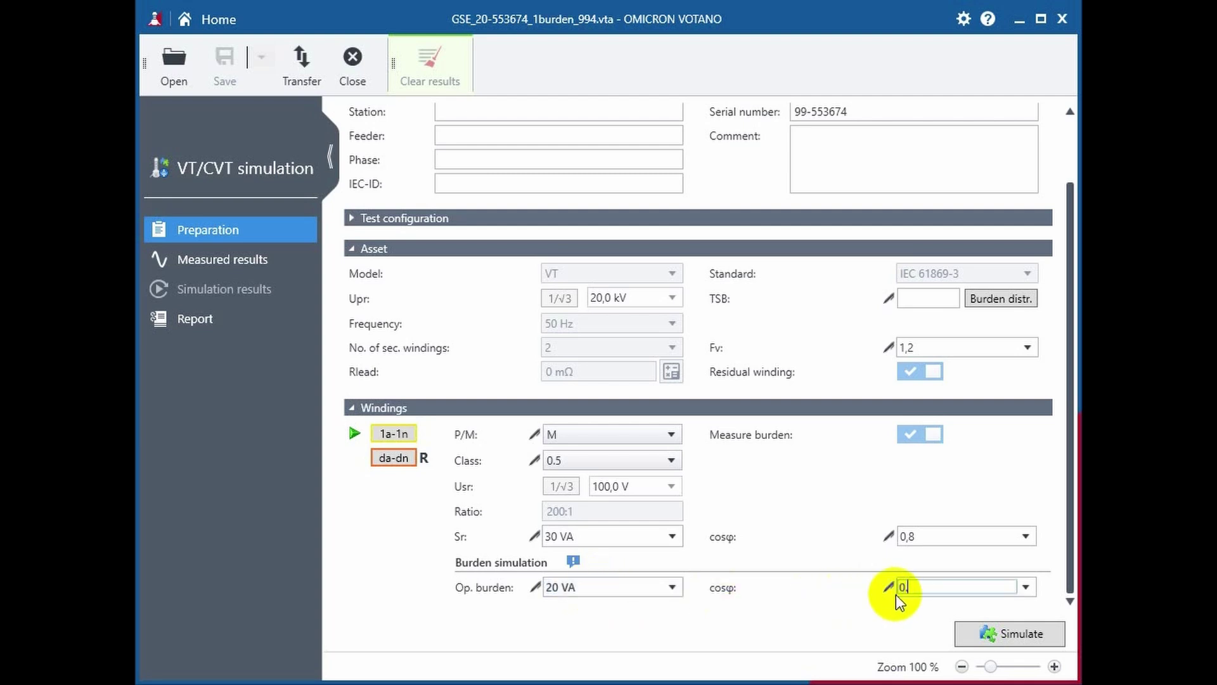
type("0,9")
left_click(978, 634)
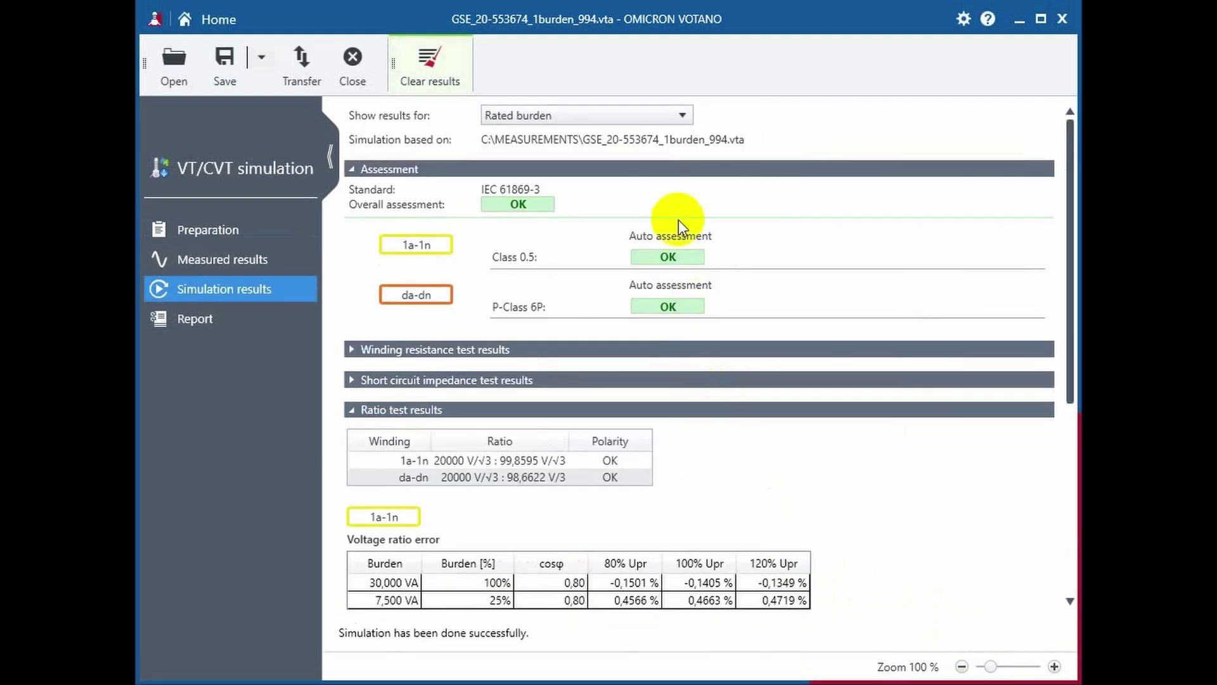
left_click(650, 116)
left_click(612, 149)
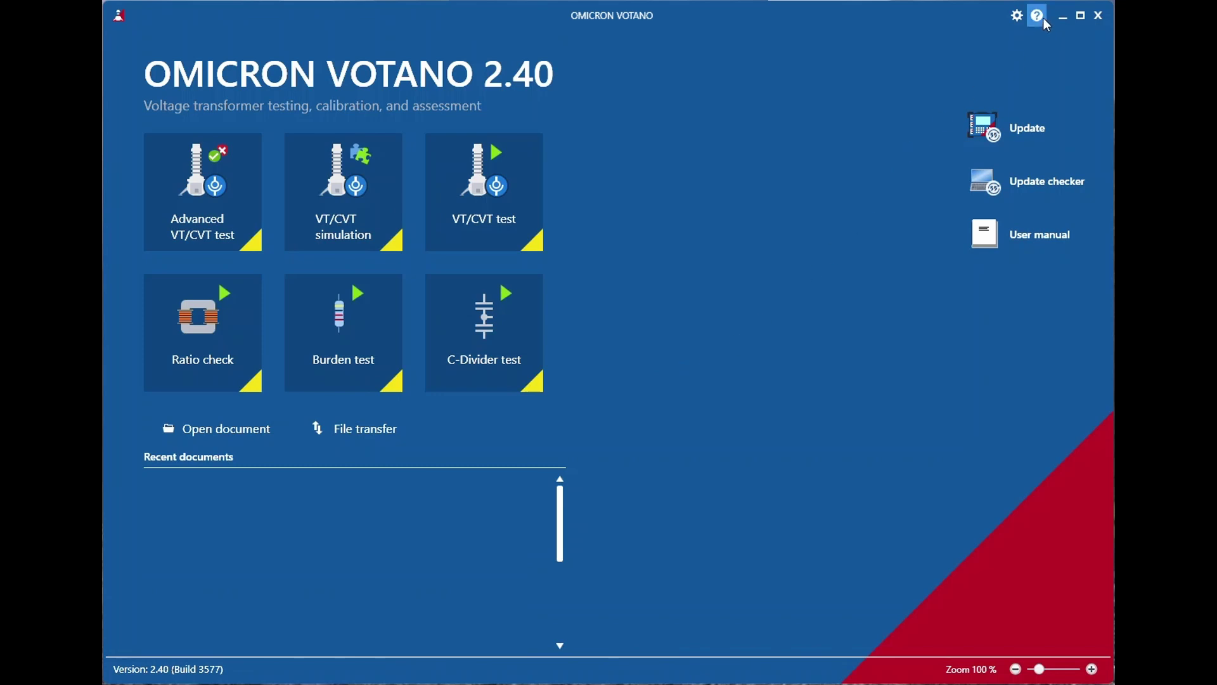
Step: Request technical support from the Europe/Middle East/Africa support center and collect system information
left_click(1037, 17)
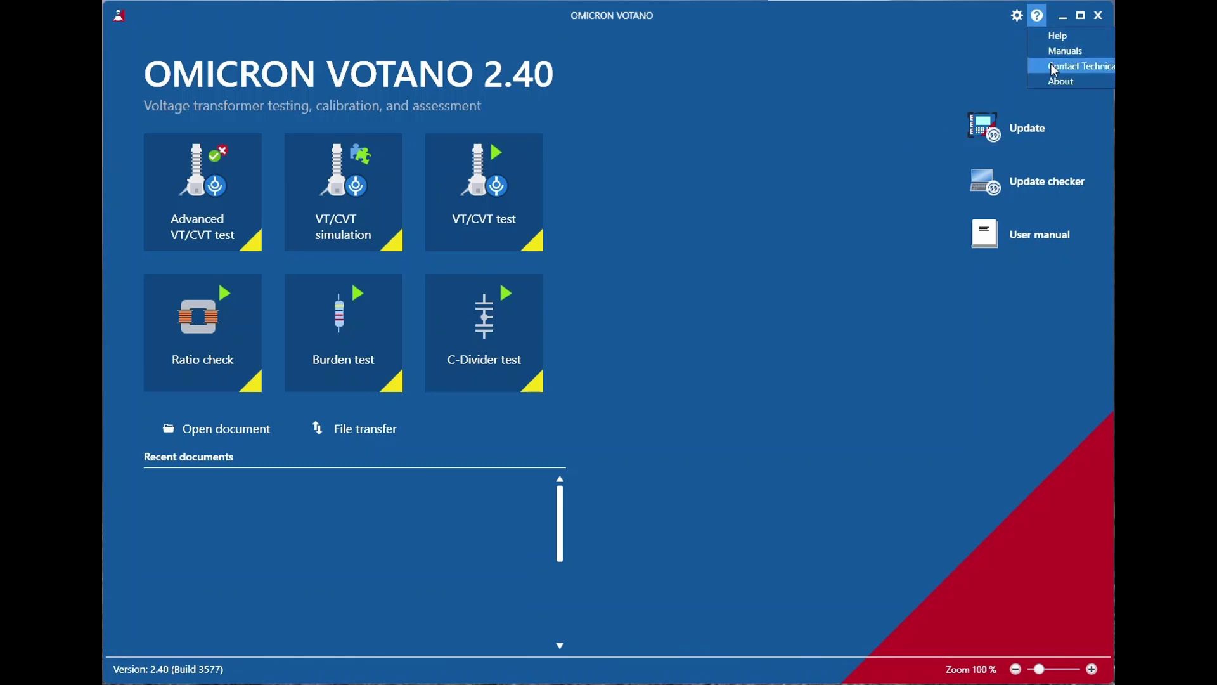
left_click(1053, 67)
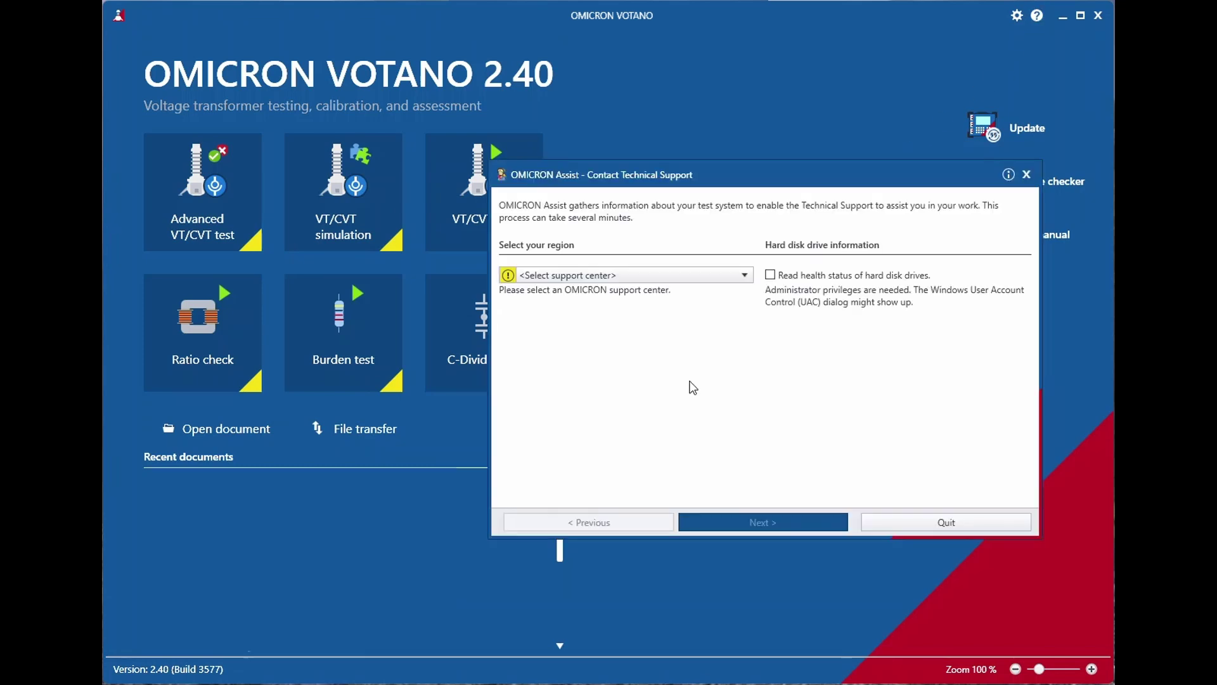
left_click(690, 276)
left_click(670, 296)
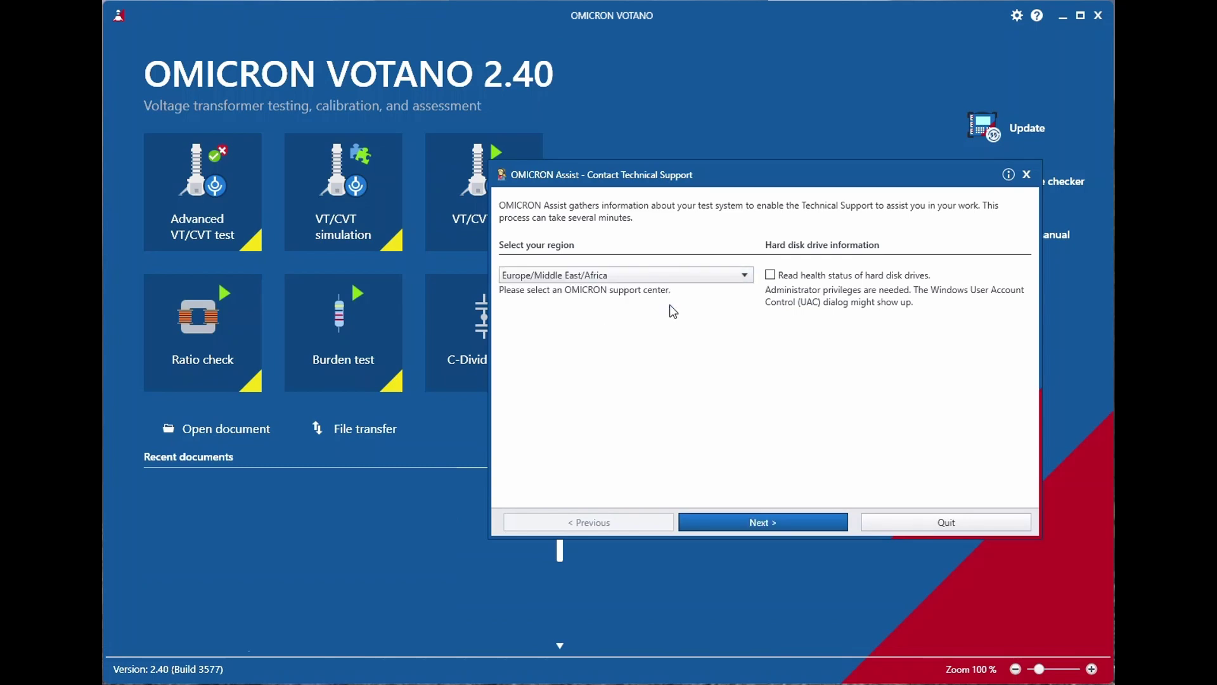
left_click(756, 517)
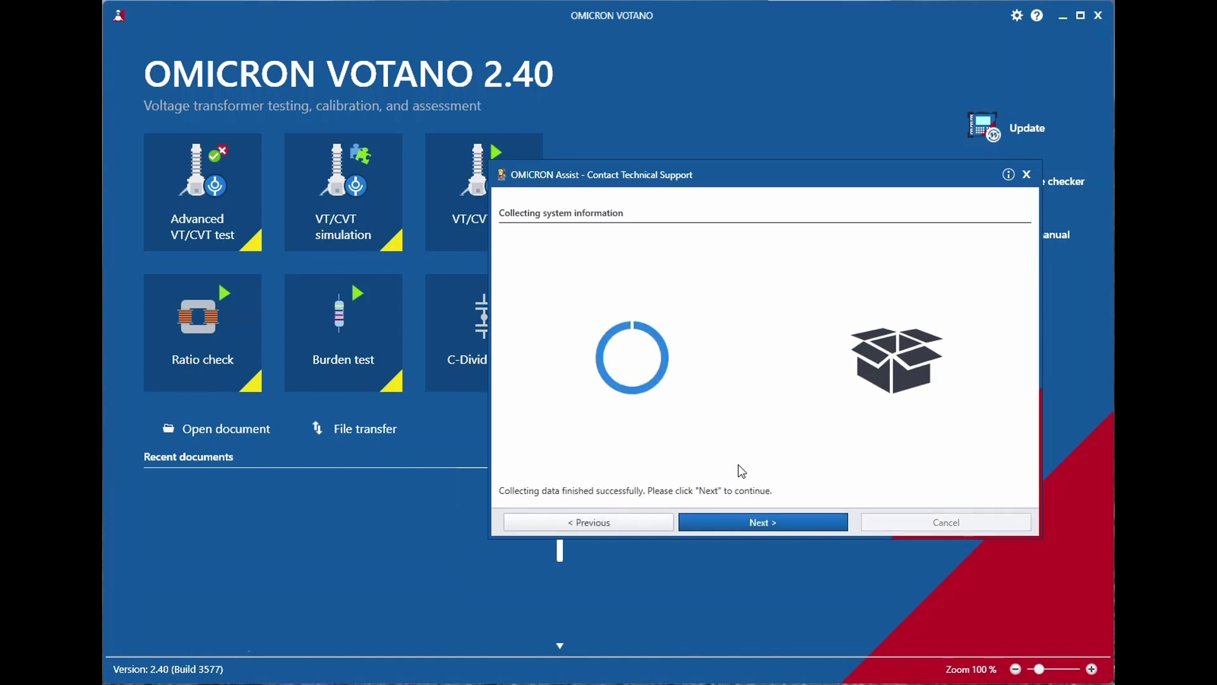
Step: Add a file to the support inquiry and prepare the support e-mail with the report zip attached
left_click(752, 519)
left_click(656, 465)
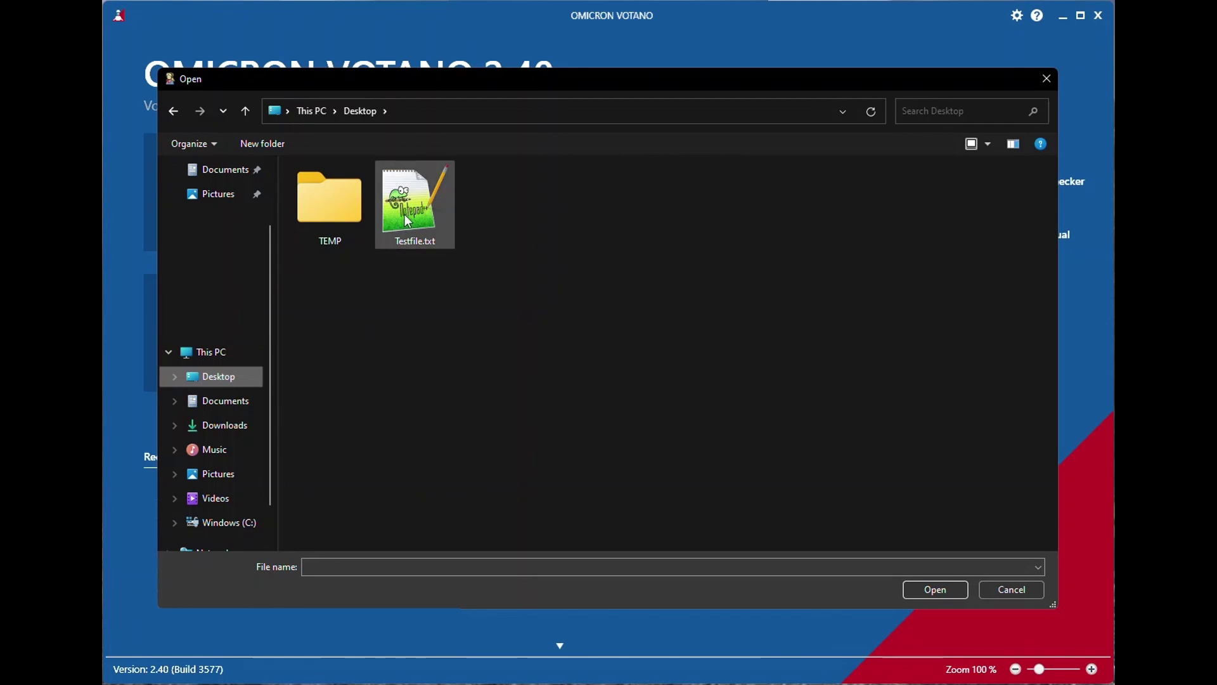
double_click(405, 223)
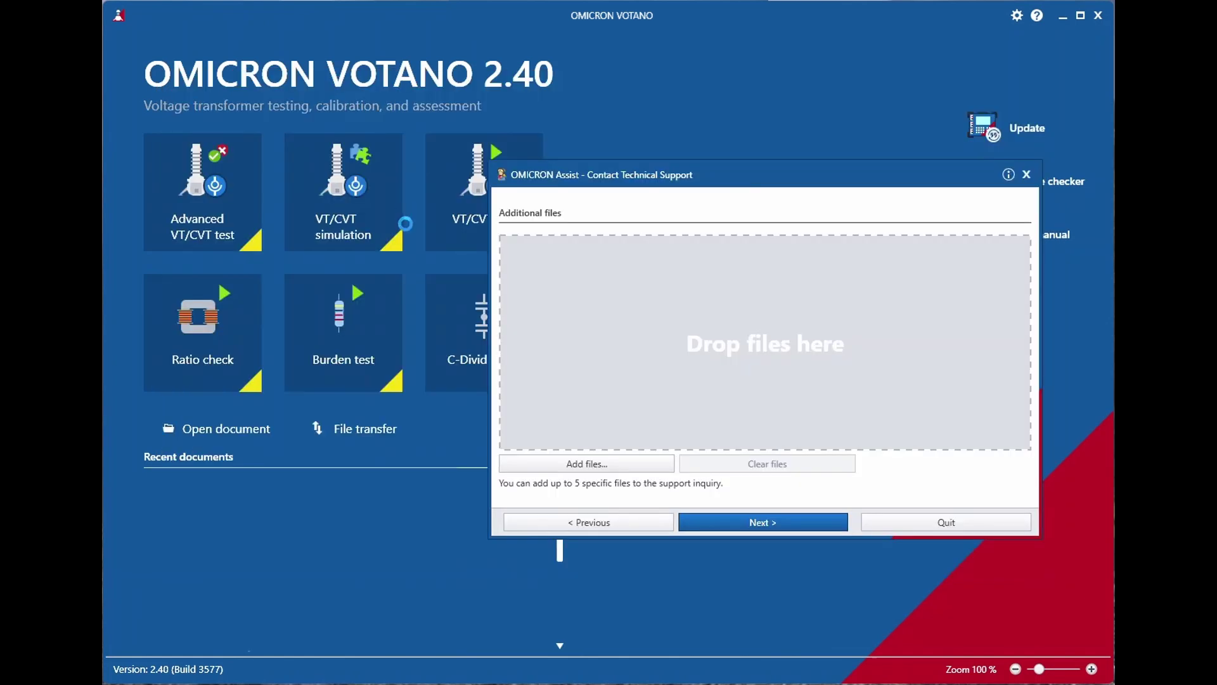
left_click(745, 523)
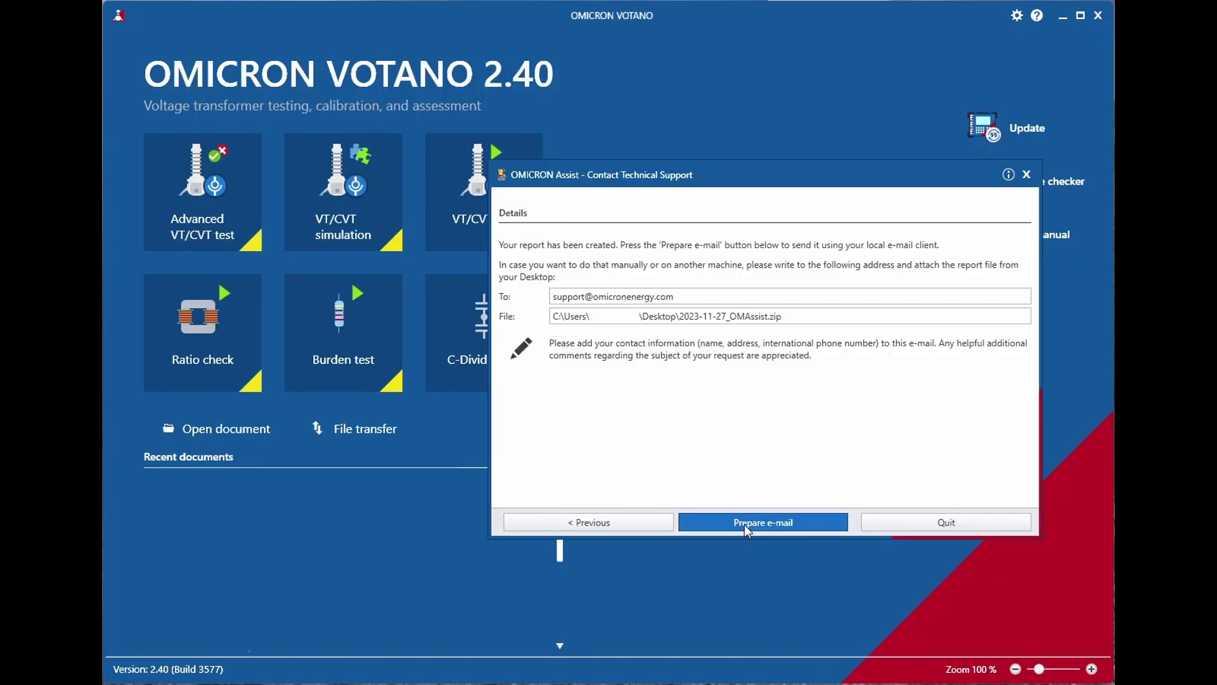
left_click(775, 514)
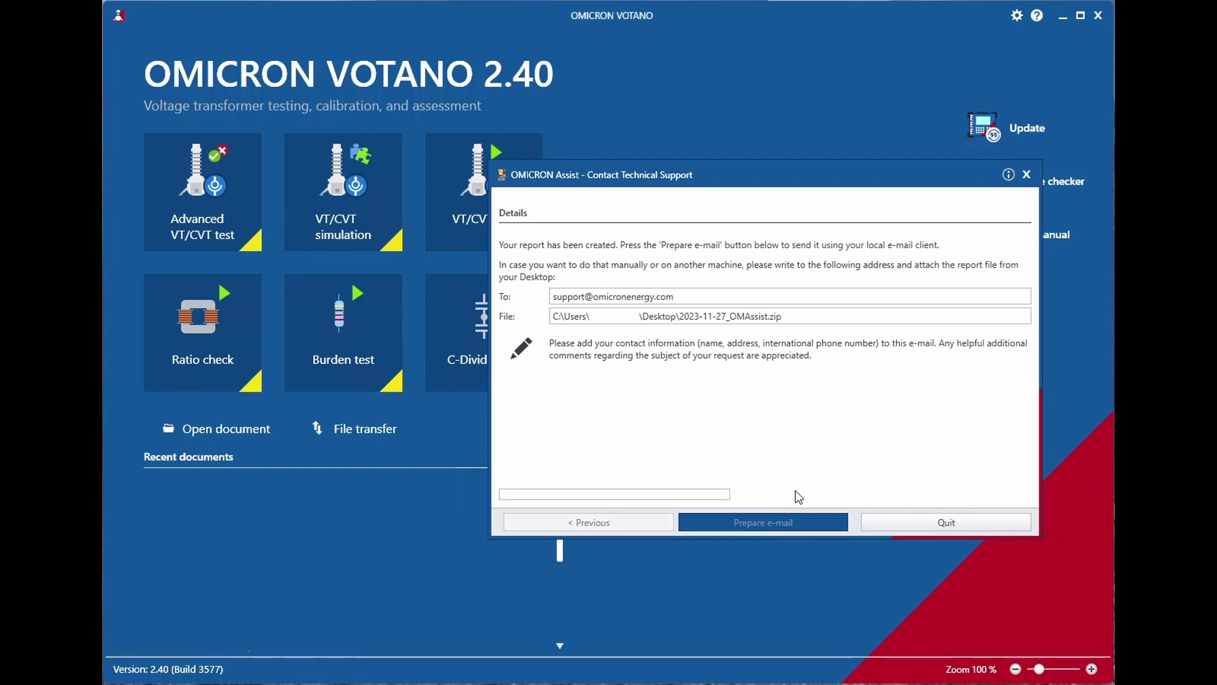